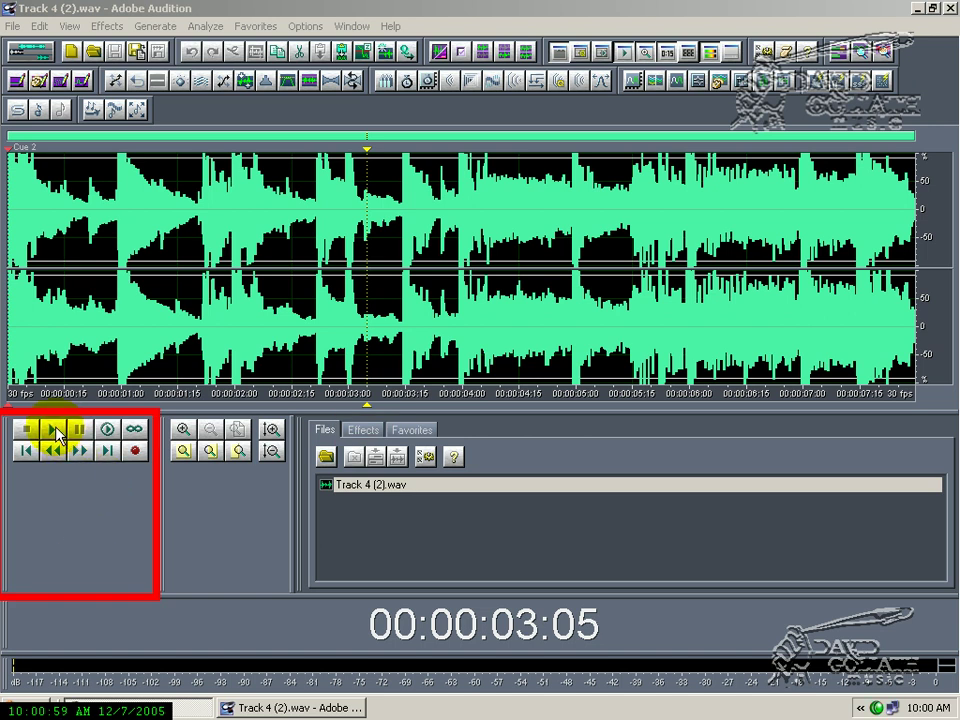
# Play a short passage of Track 4 (2).wav, stop it, and return the playback cursor to the beginning of the waveform.
pyautogui.click(56, 430)
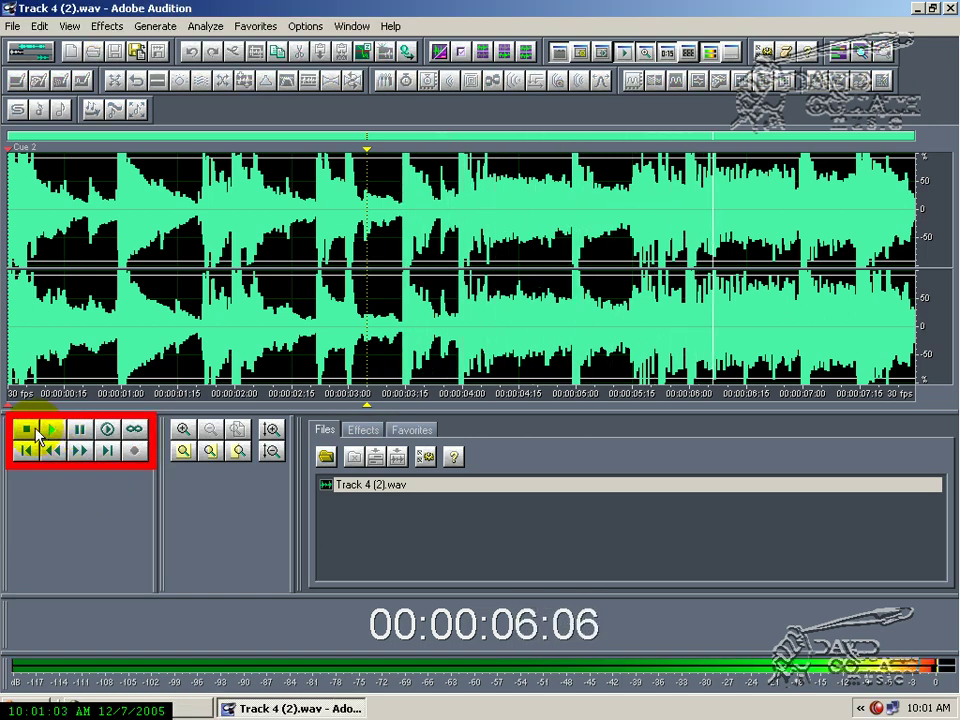
pyautogui.click(30, 432)
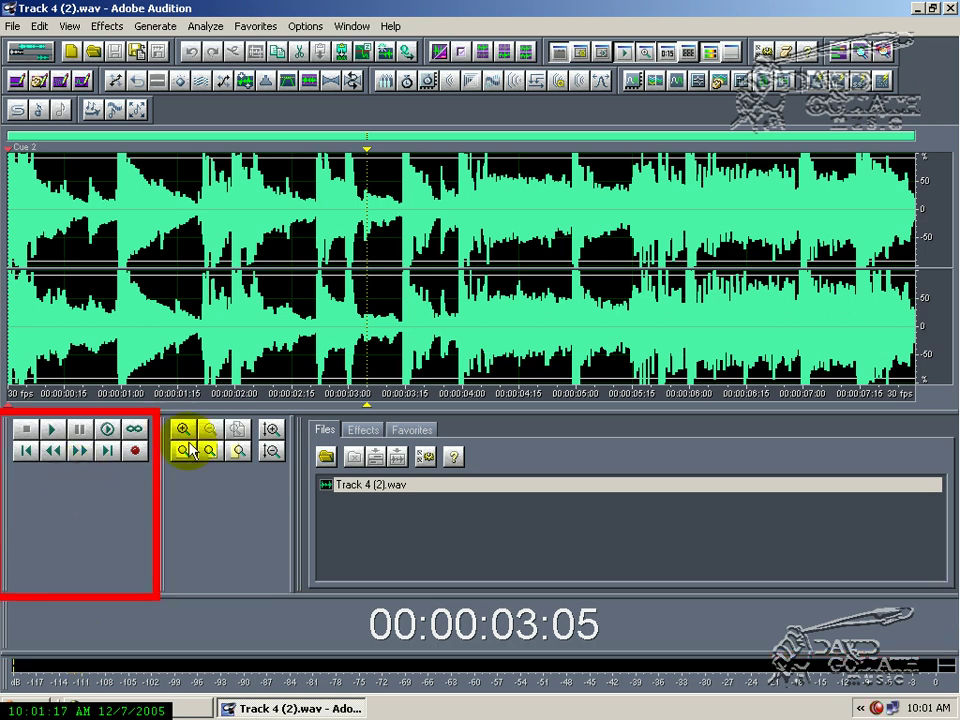
pyautogui.moveTo(369, 407); pyautogui.dragTo(8, 386)
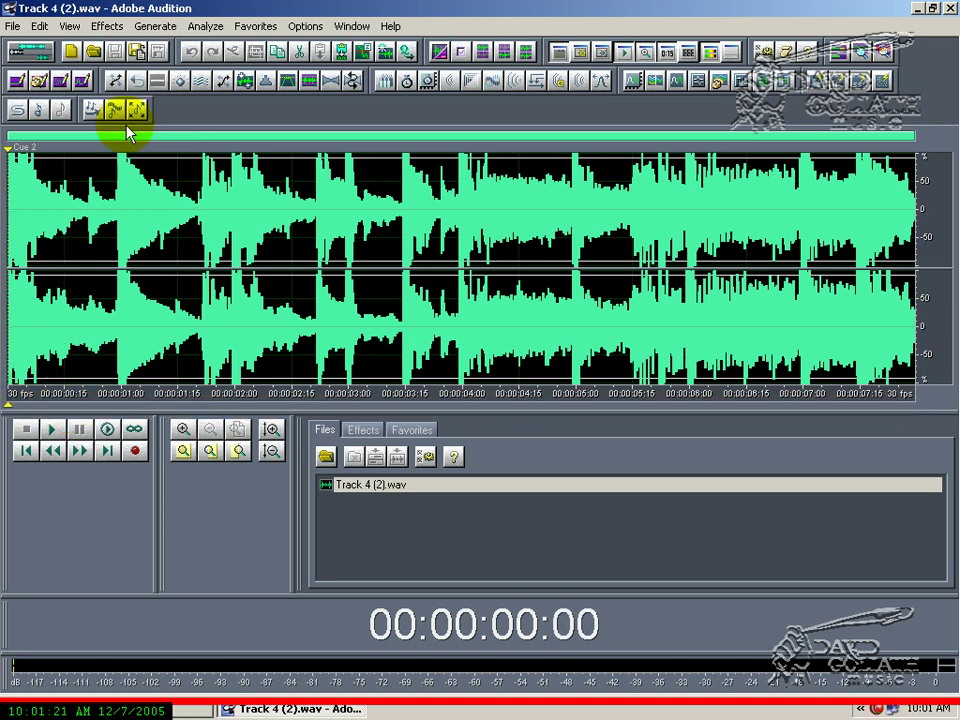
# Extract audio from the CD in drive D: into a new waveform by track, using ASPI / SPTI at Max Speed.
pyautogui.click(8, 30)
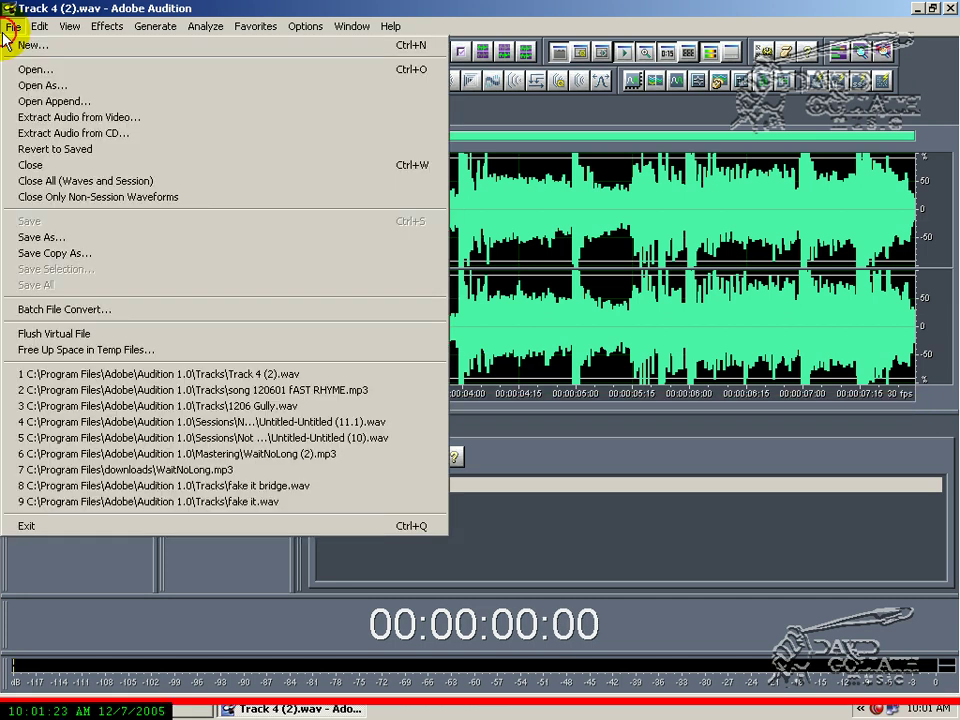
pyautogui.click(204, 134)
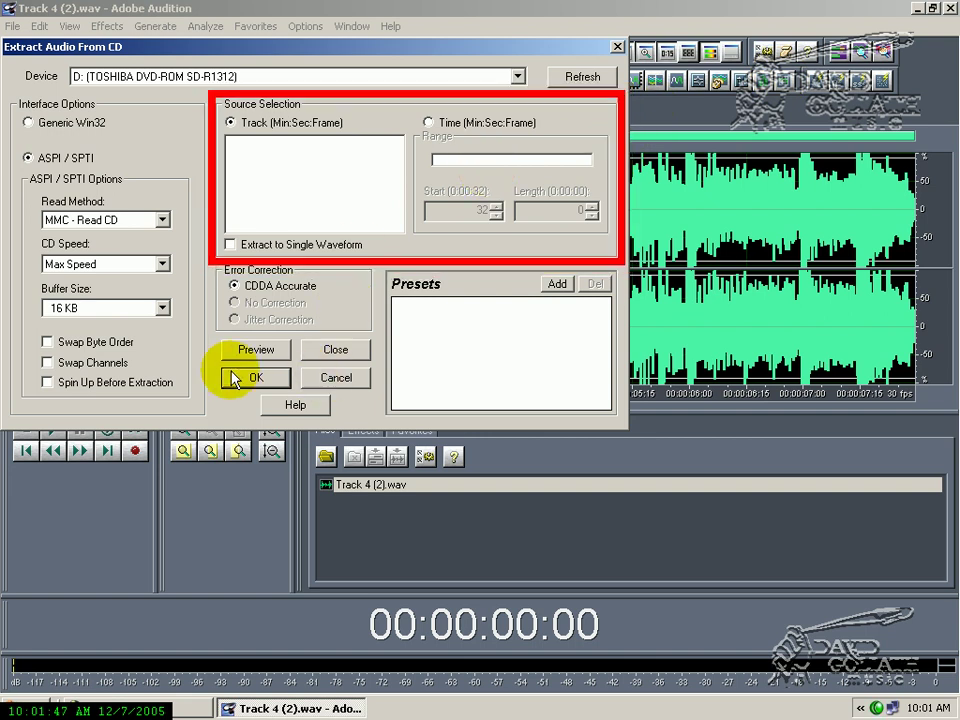
pyautogui.click(257, 377)
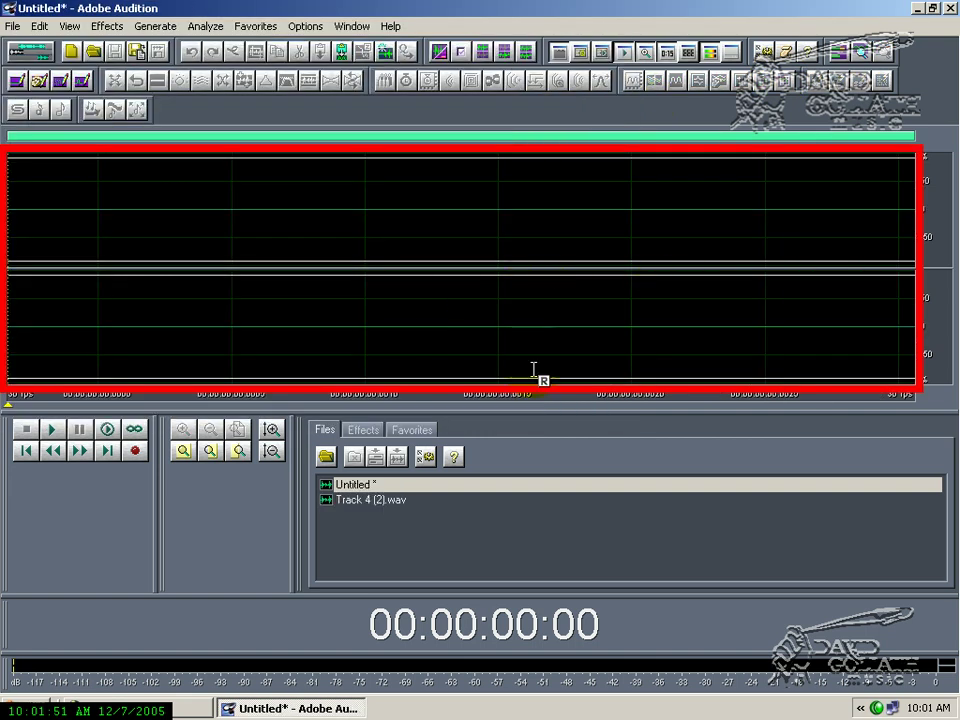
# Show Track 4 (2).wav in the waveform display again and play a short passage from its start.
pyautogui.doubleClick(392, 502)
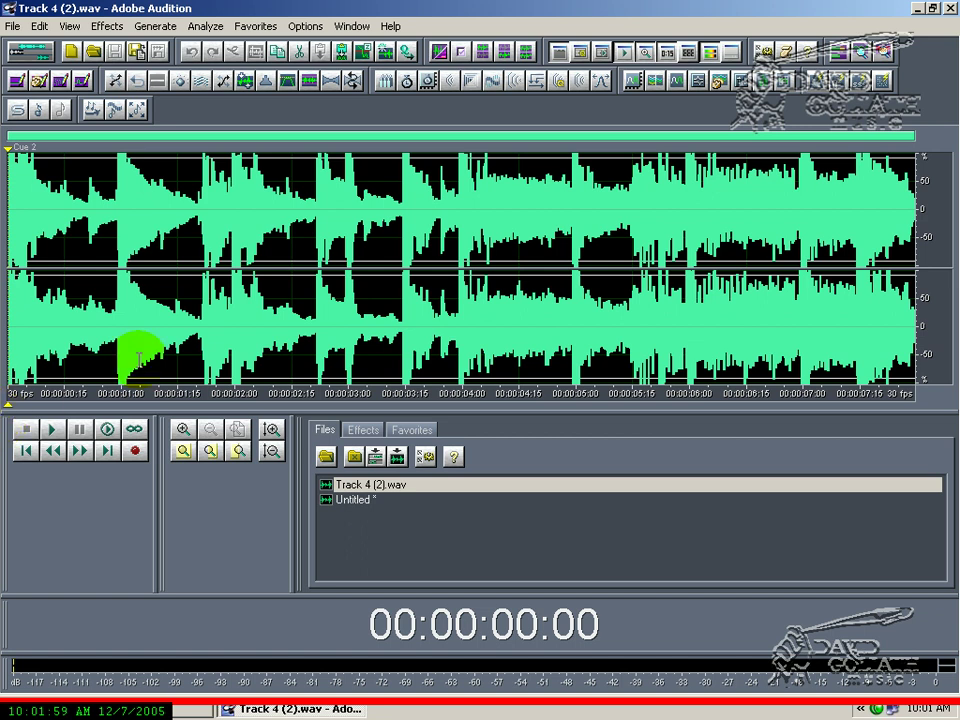
pyautogui.click(50, 430)
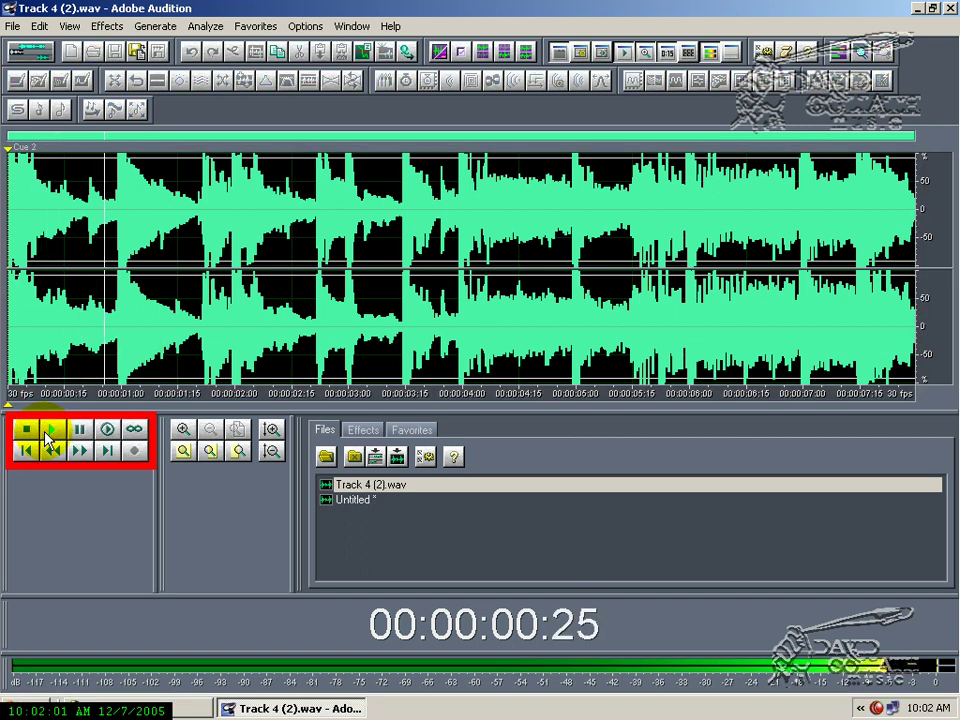
pyautogui.click(28, 430)
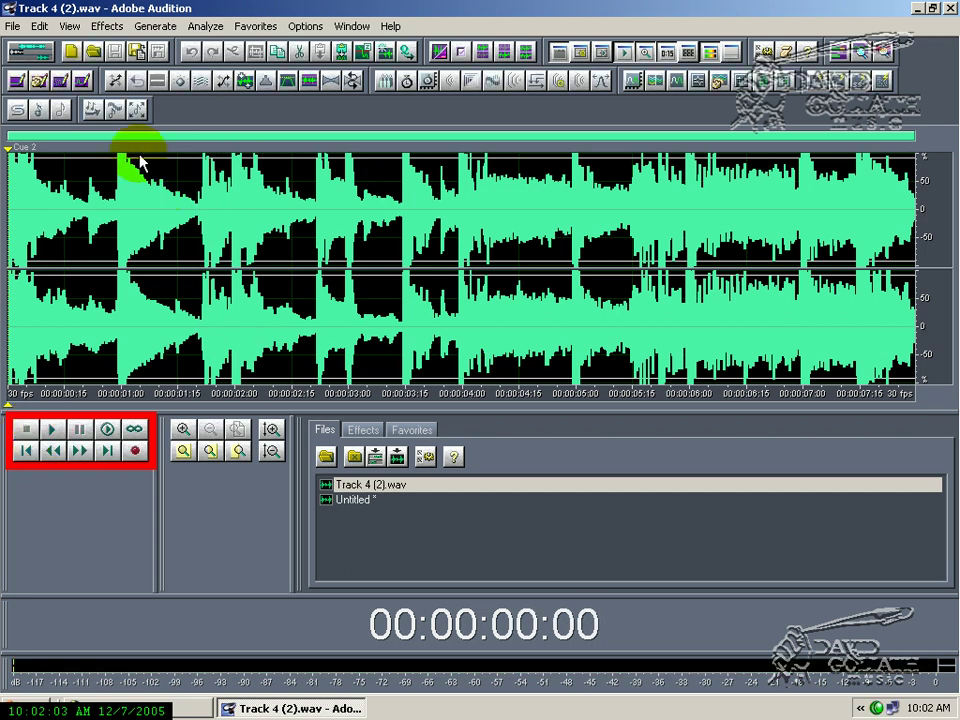
# Preview the Time/Pitch Stretch effect with the Helium preset on the whole track, and close the effect without applying it.
pyautogui.click(104, 28)
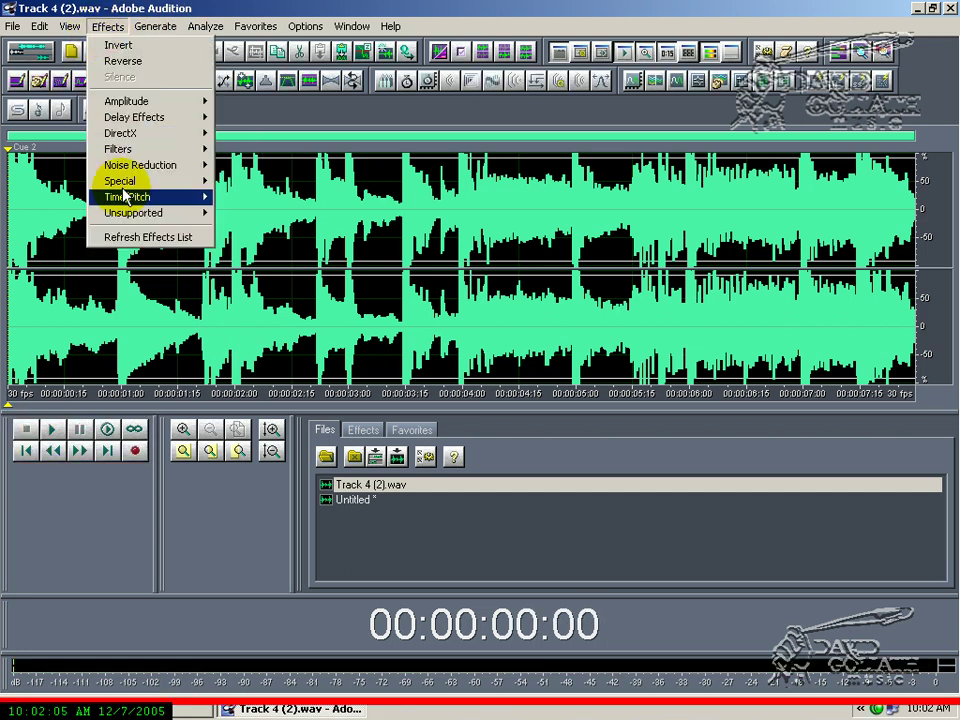
pyautogui.moveTo(125, 200)
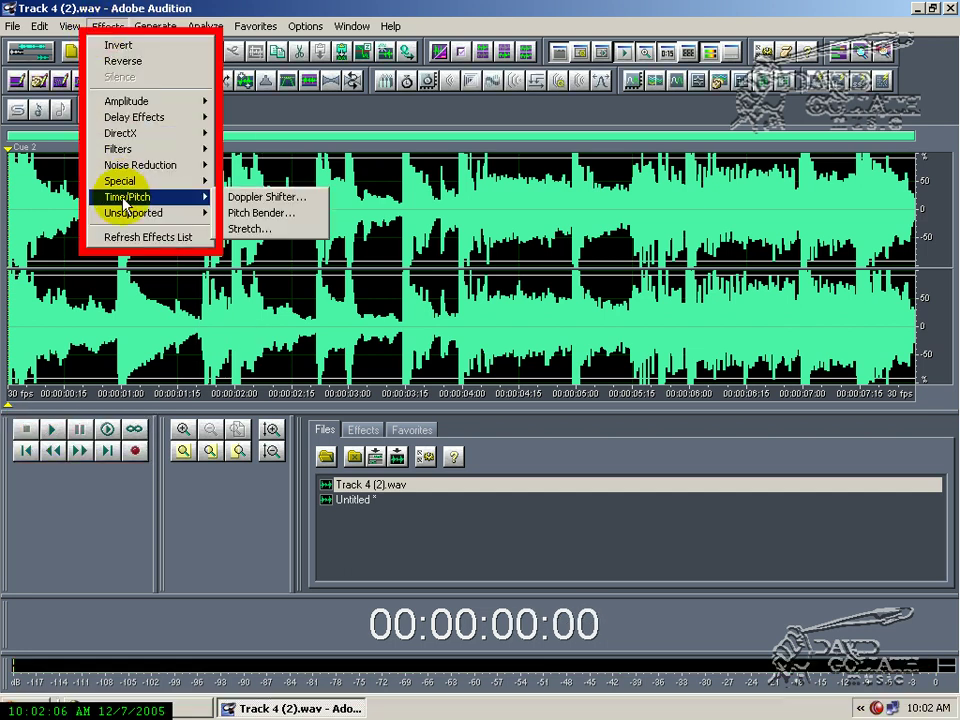
pyautogui.click(254, 232)
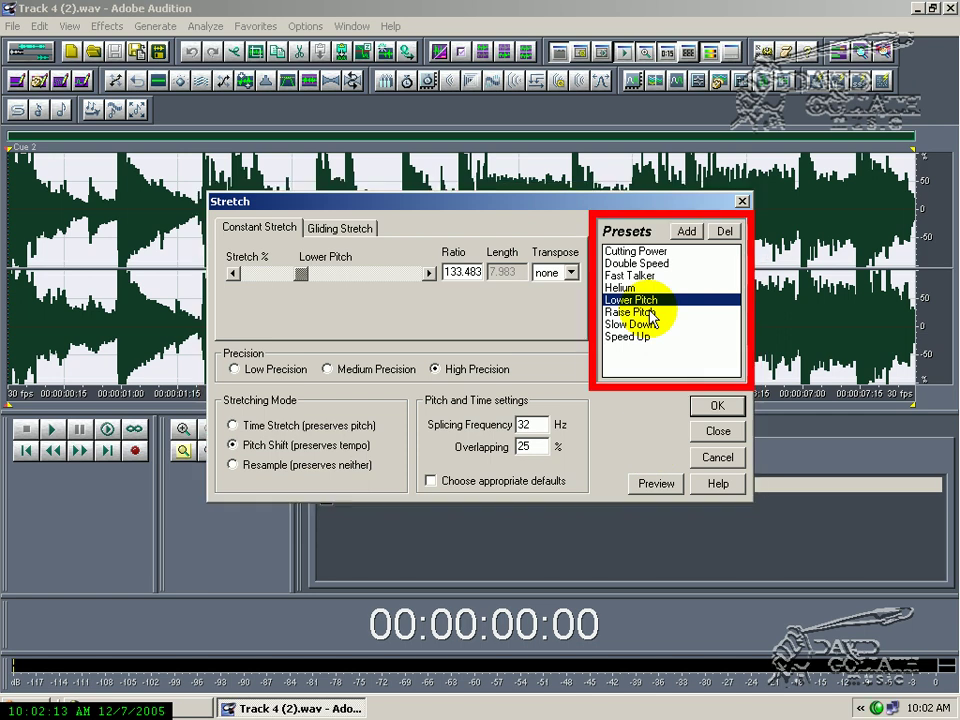
pyautogui.click(621, 287)
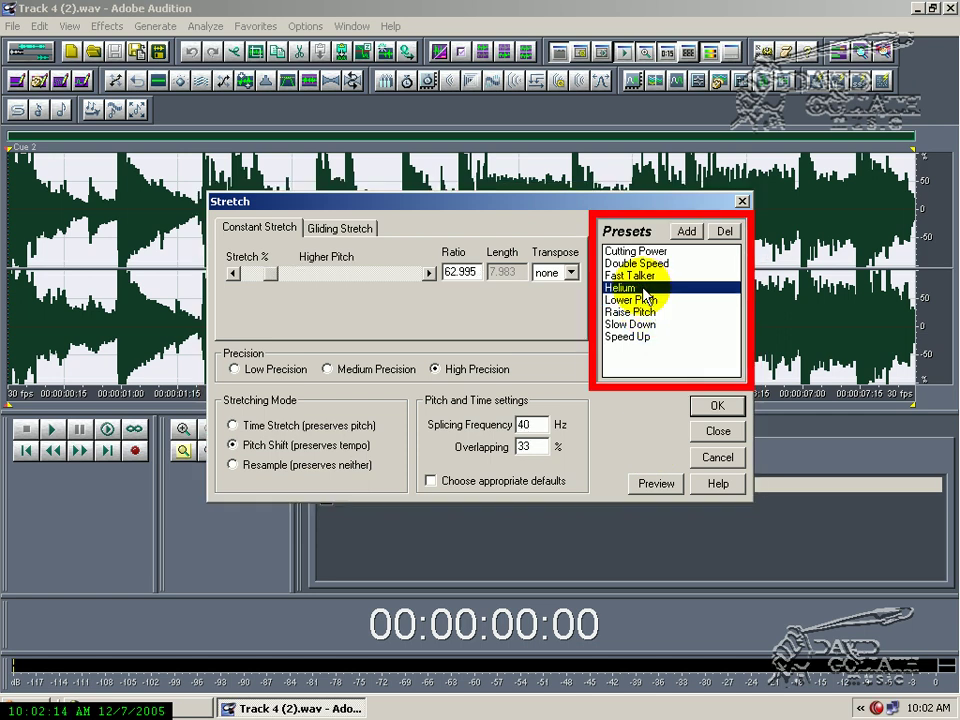
pyautogui.click(664, 486)
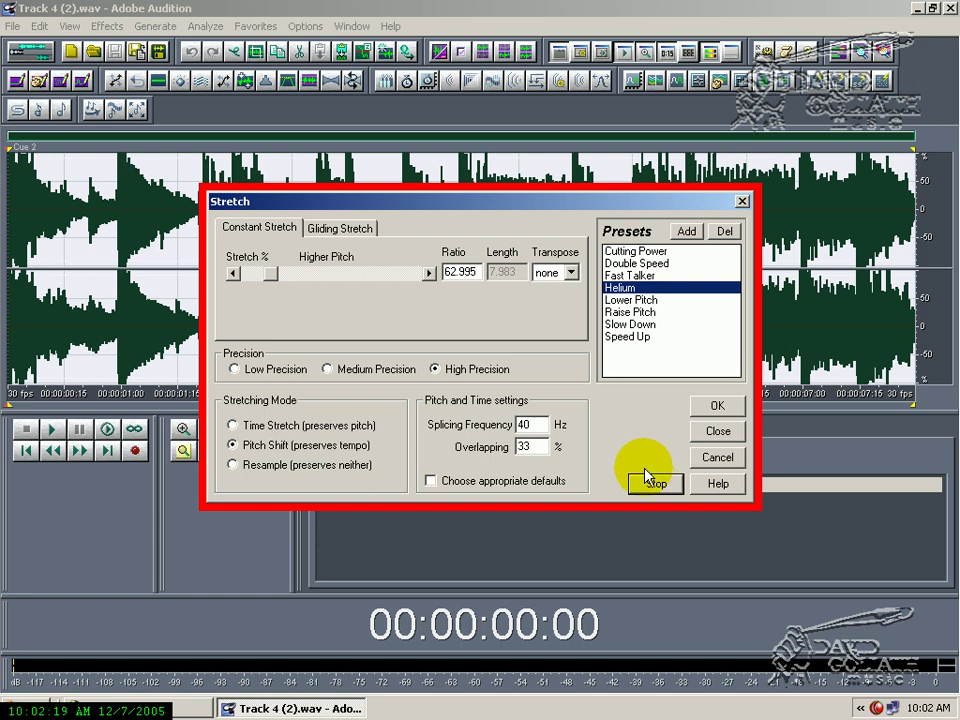
pyautogui.click(658, 487)
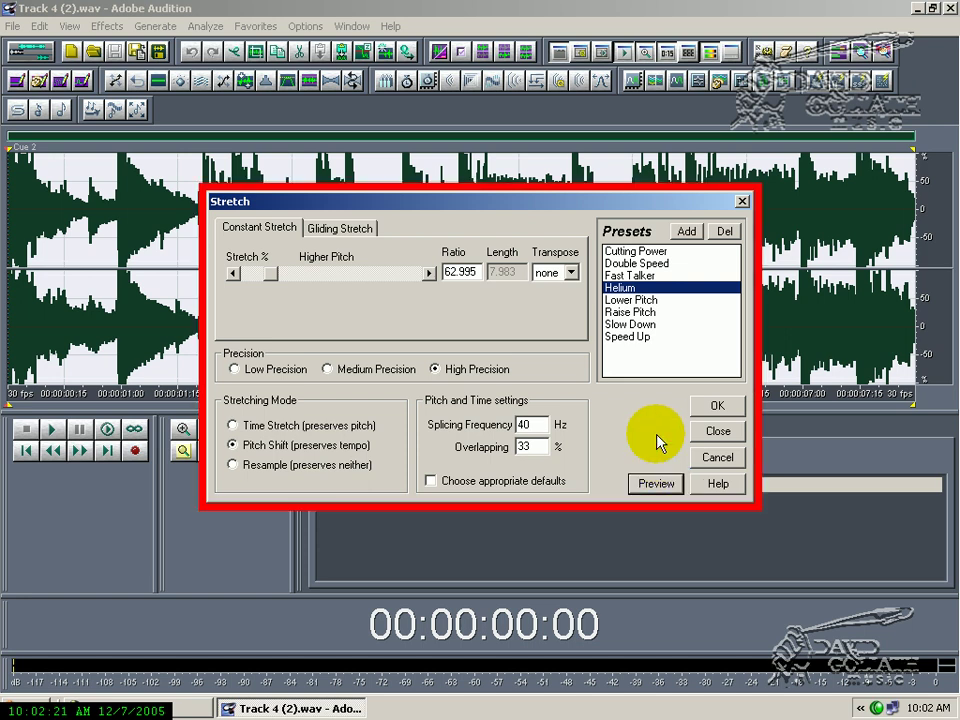
pyautogui.click(742, 203)
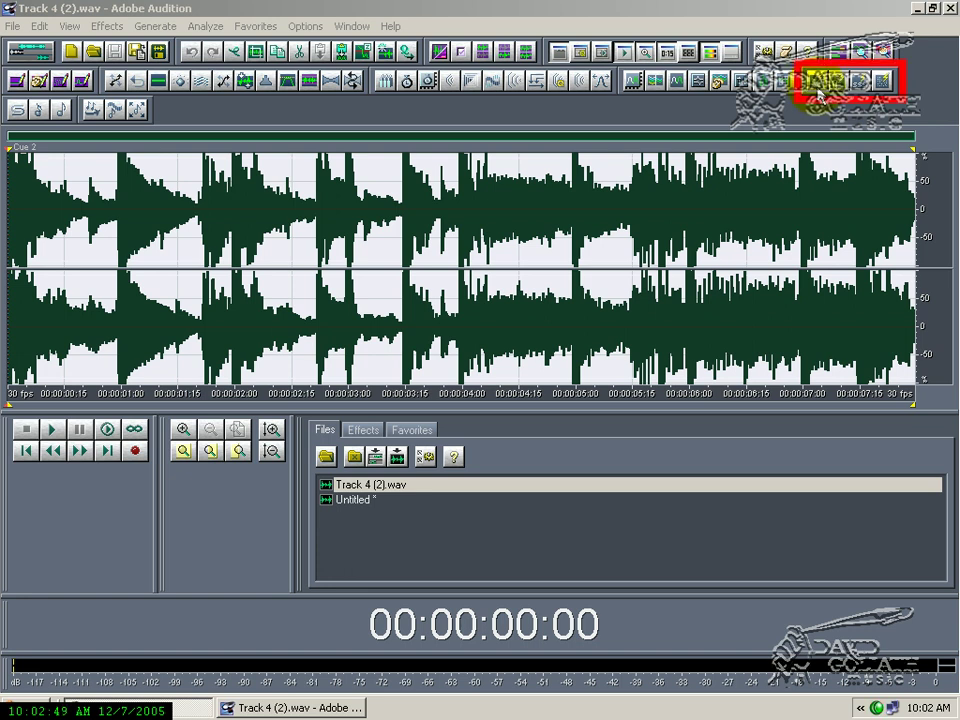
pyautogui.click(13, 28)
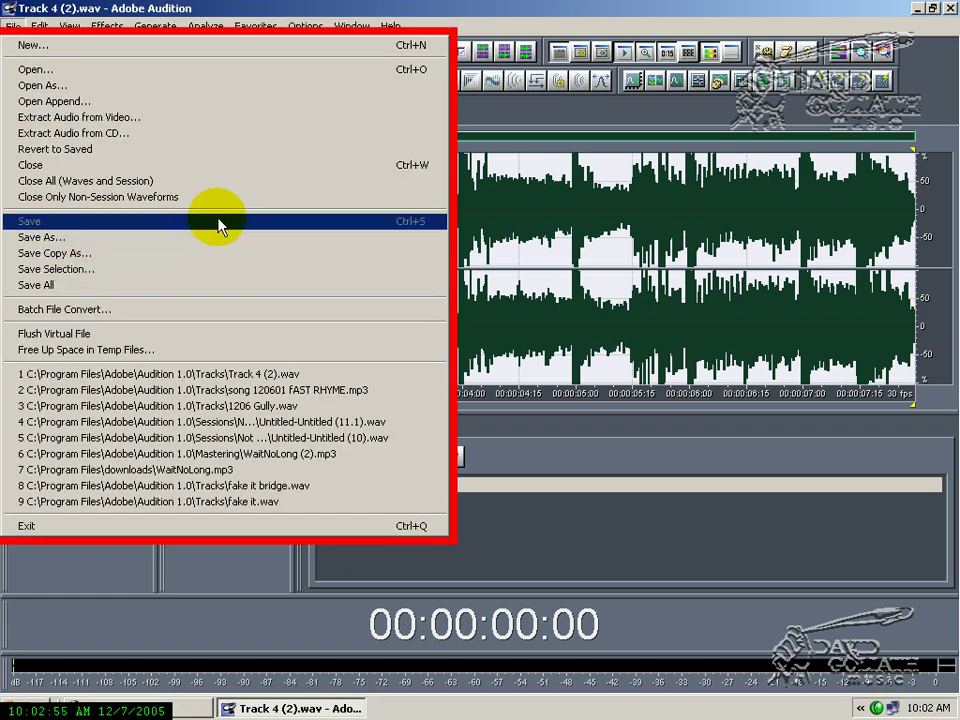
pyautogui.click(955, 76)
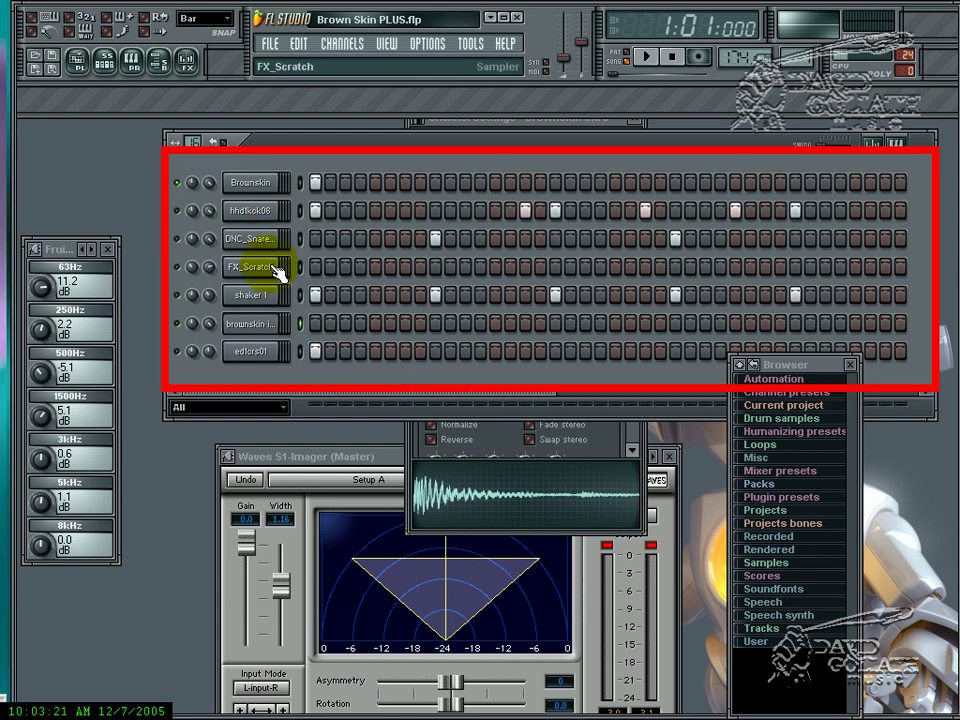
# Switch to FL Studio, open the Brownskin channel's settings and move the settings window down so its title bar is accessible.
pyautogui.click(246, 186)
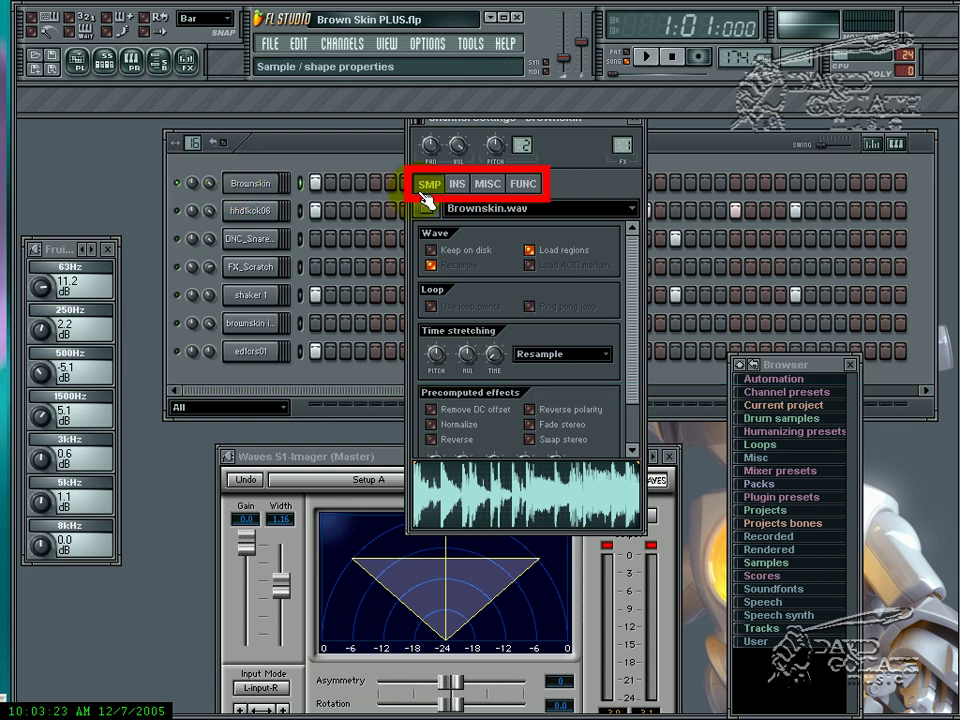
pyautogui.click(428, 208)
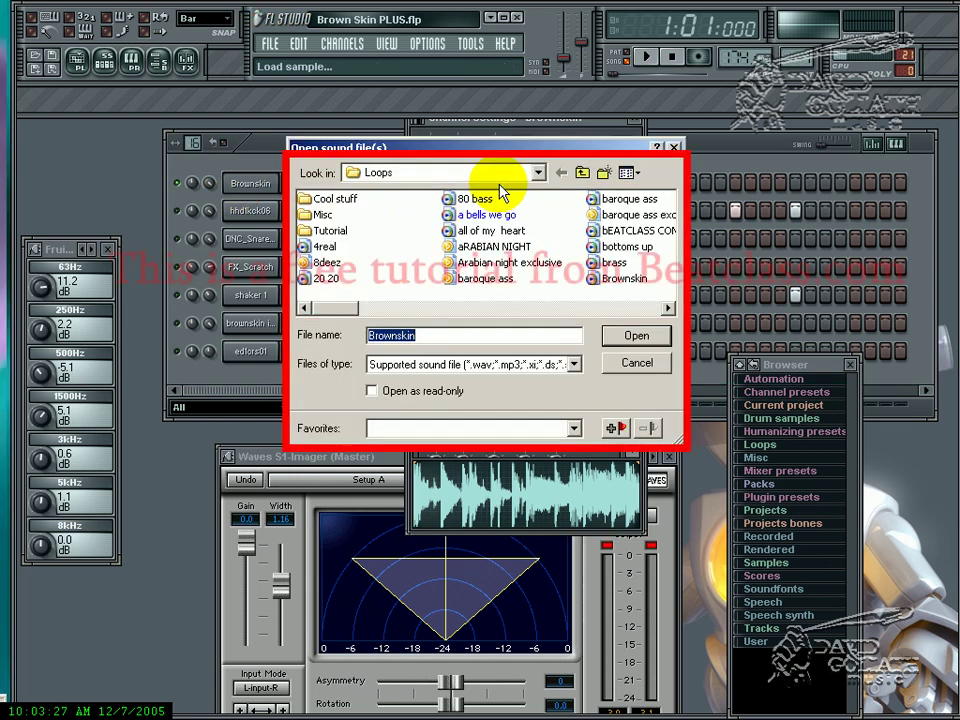
pyautogui.click(674, 148)
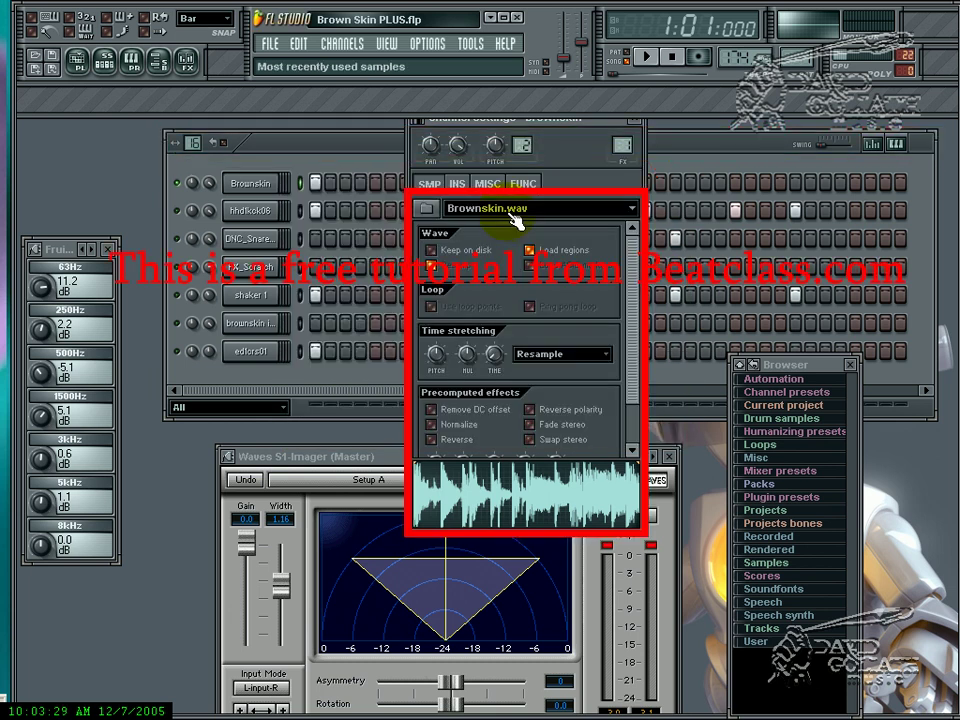
pyautogui.click(262, 193)
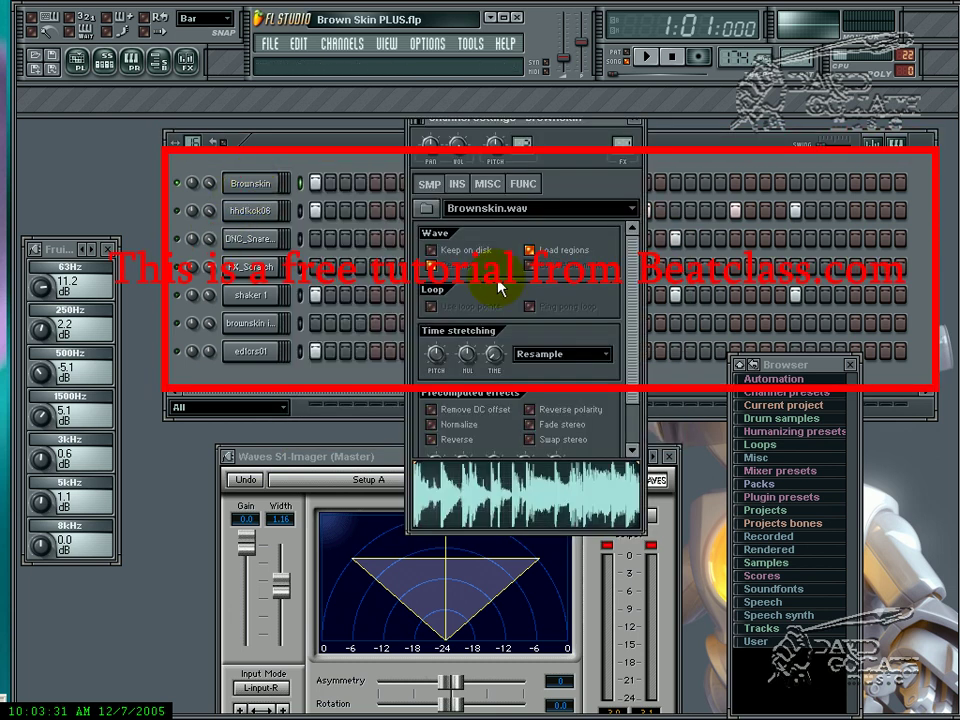
pyautogui.moveTo(480, 120); pyautogui.dragTo(476, 150)
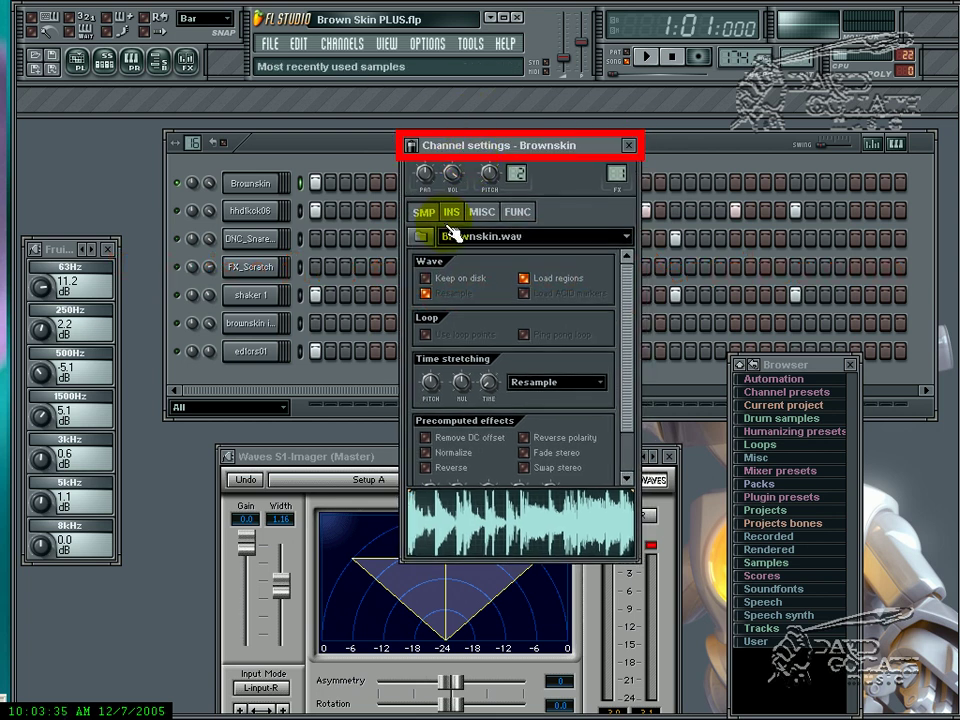
# Load the Brownskin sample from the Loops folder into the Brownskin channel.
pyautogui.click(422, 236)
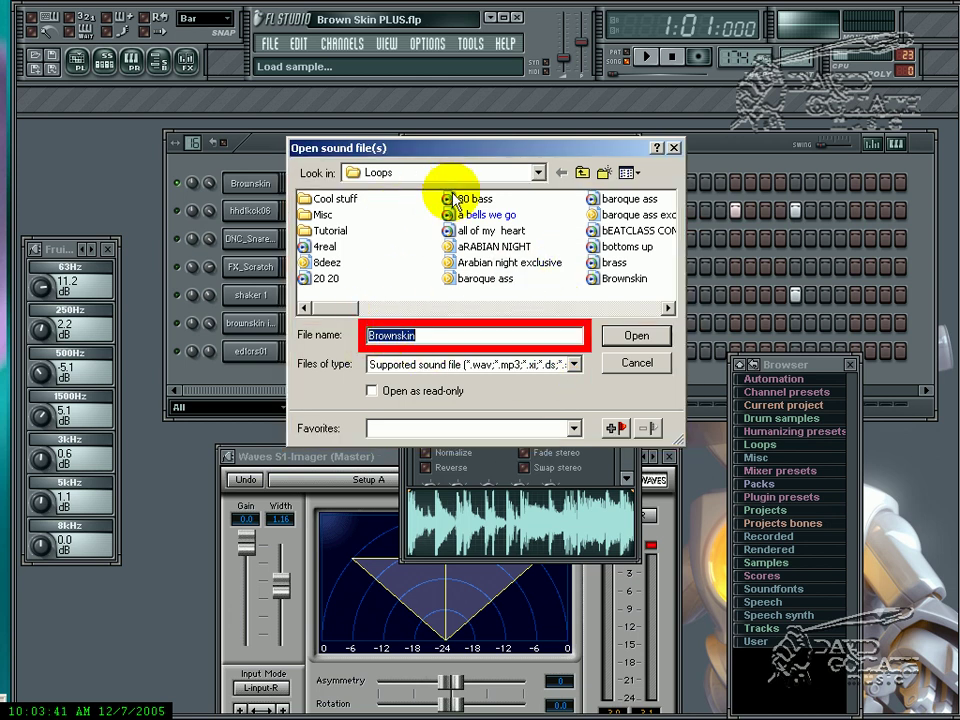
pyautogui.moveTo(669, 308); pyautogui.dragTo(672, 312)
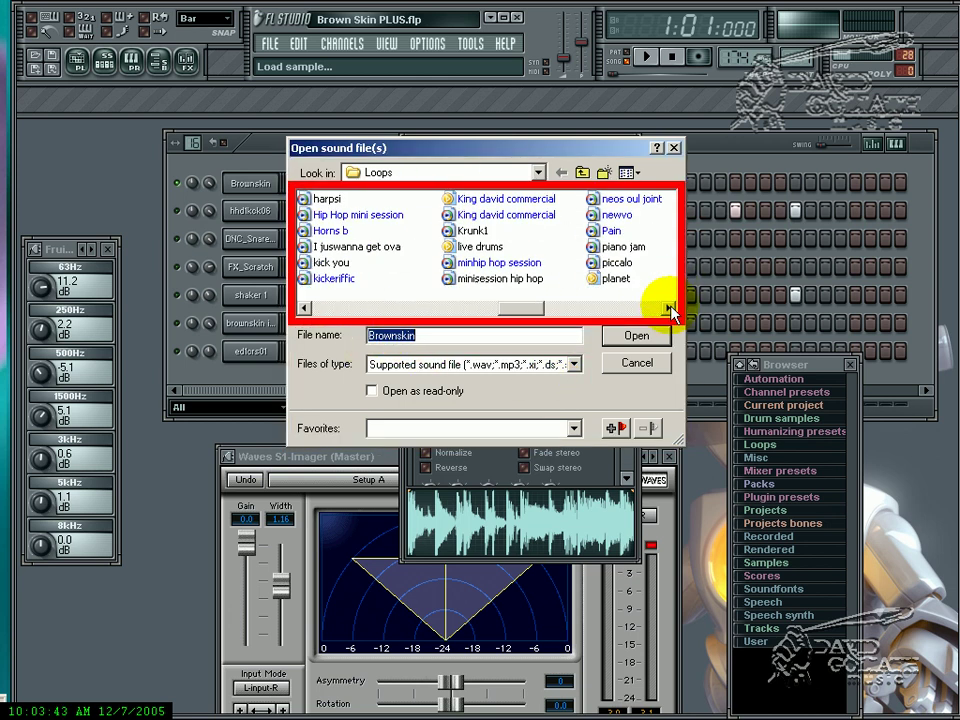
pyautogui.click(634, 334)
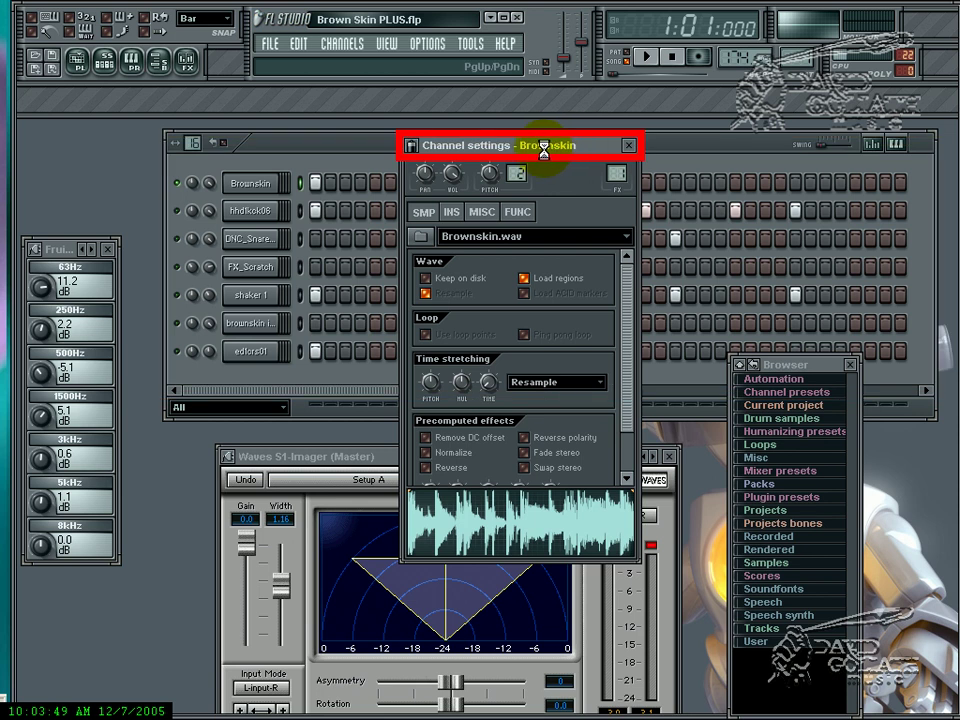
# Move the channel settings and Browser windows apart, and browse the sounds in the Browser's Tracks folder.
pyautogui.moveTo(511, 150); pyautogui.dragTo(275, 300)
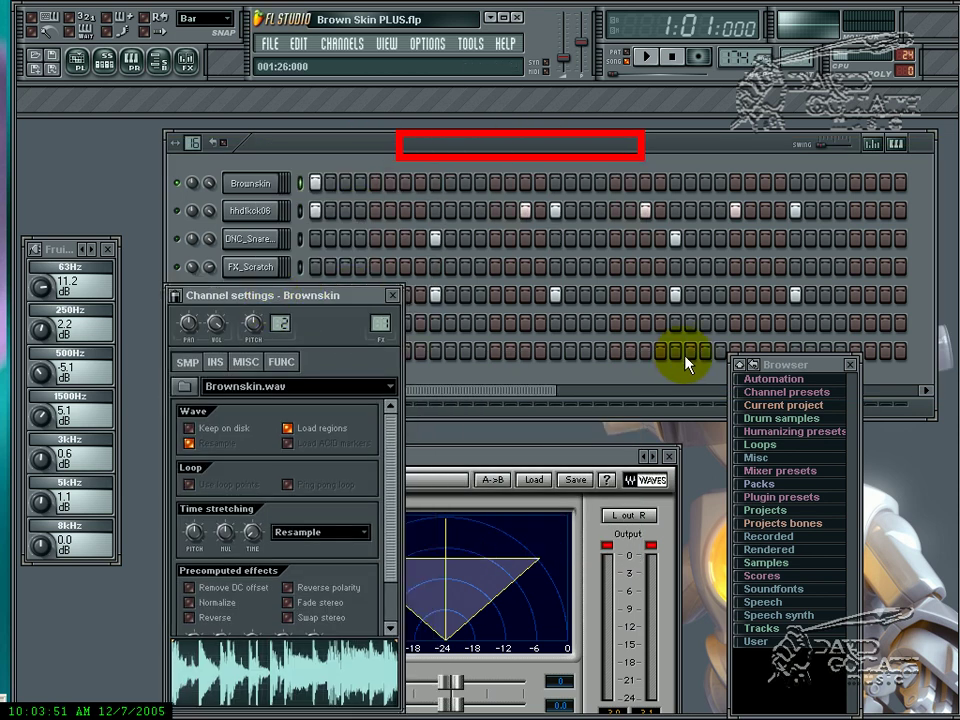
pyautogui.moveTo(771, 376); pyautogui.dragTo(754, 286)
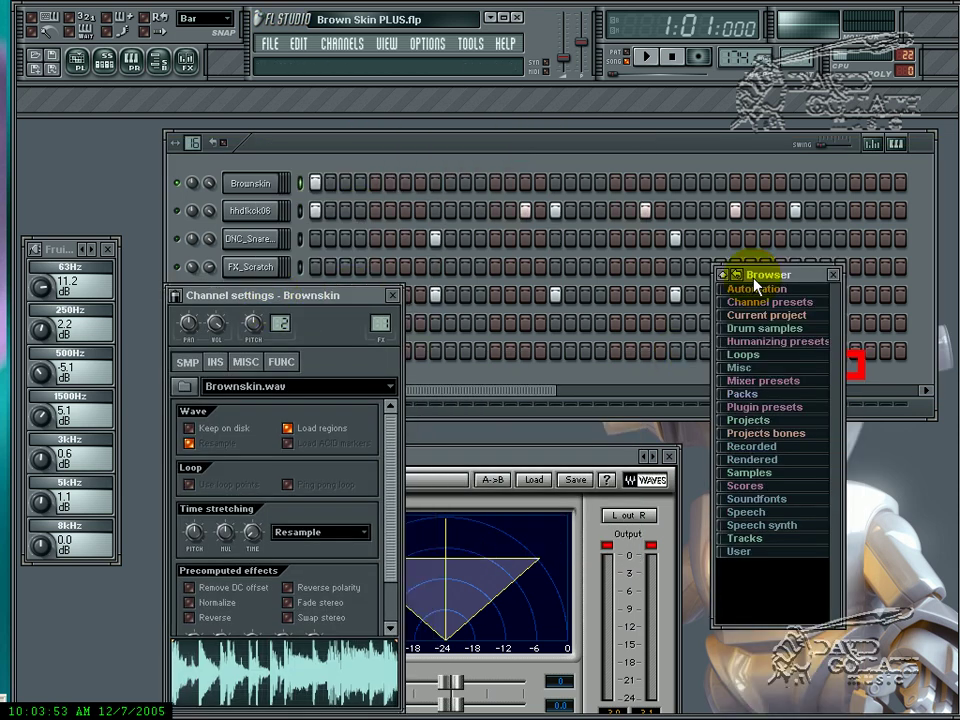
pyautogui.click(752, 541)
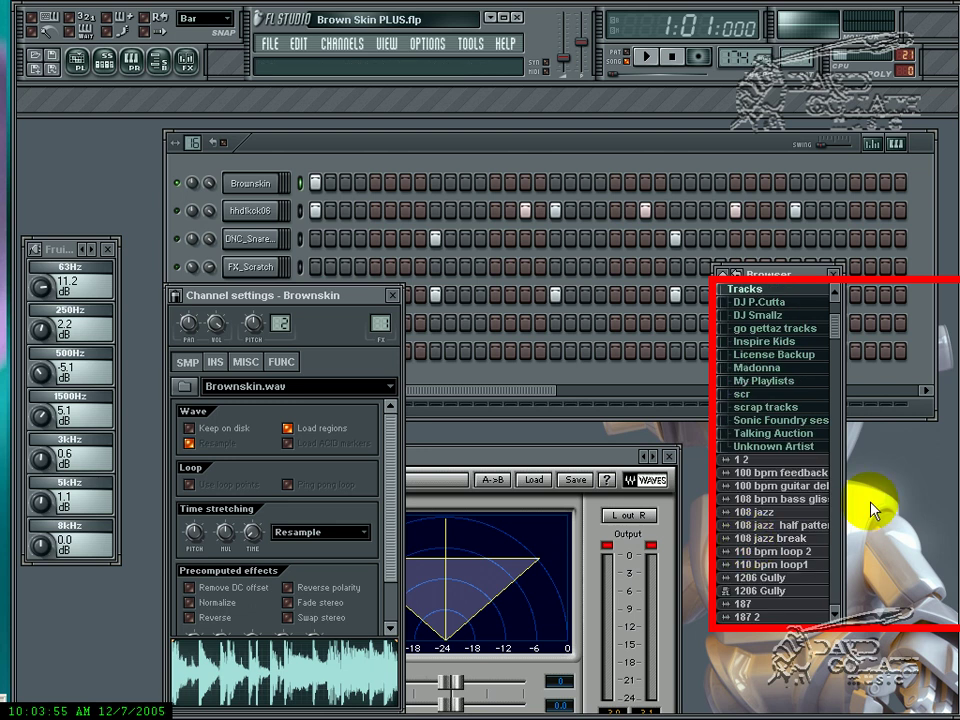
pyautogui.moveTo(840, 342); pyautogui.dragTo(841, 367)
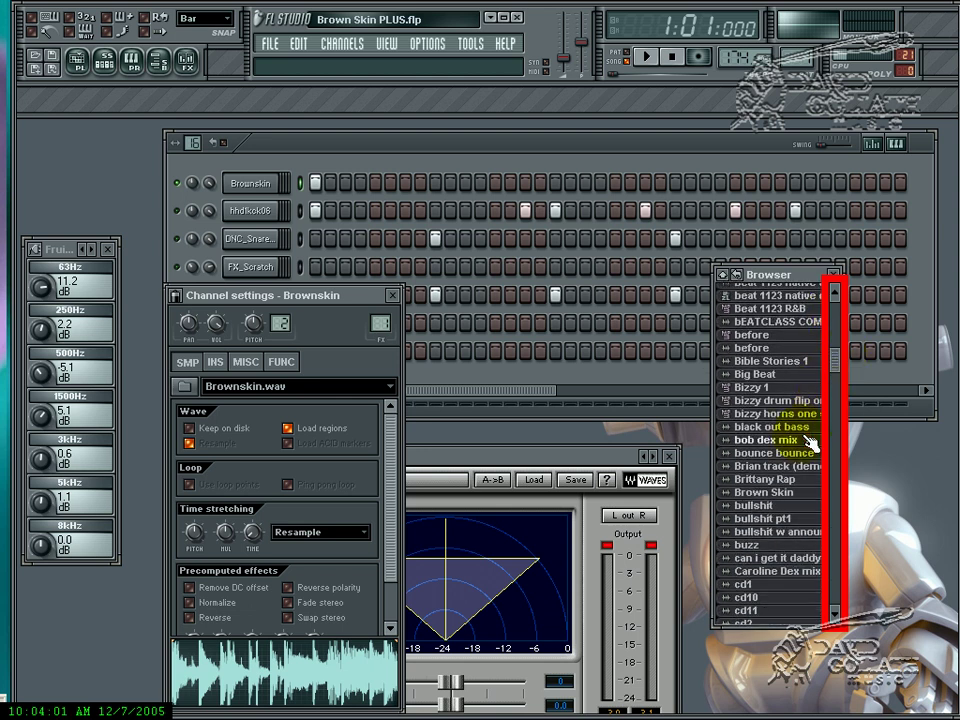
# Bring the step sequencer in front of the channel settings window and reposition it.
pyautogui.click(690, 154)
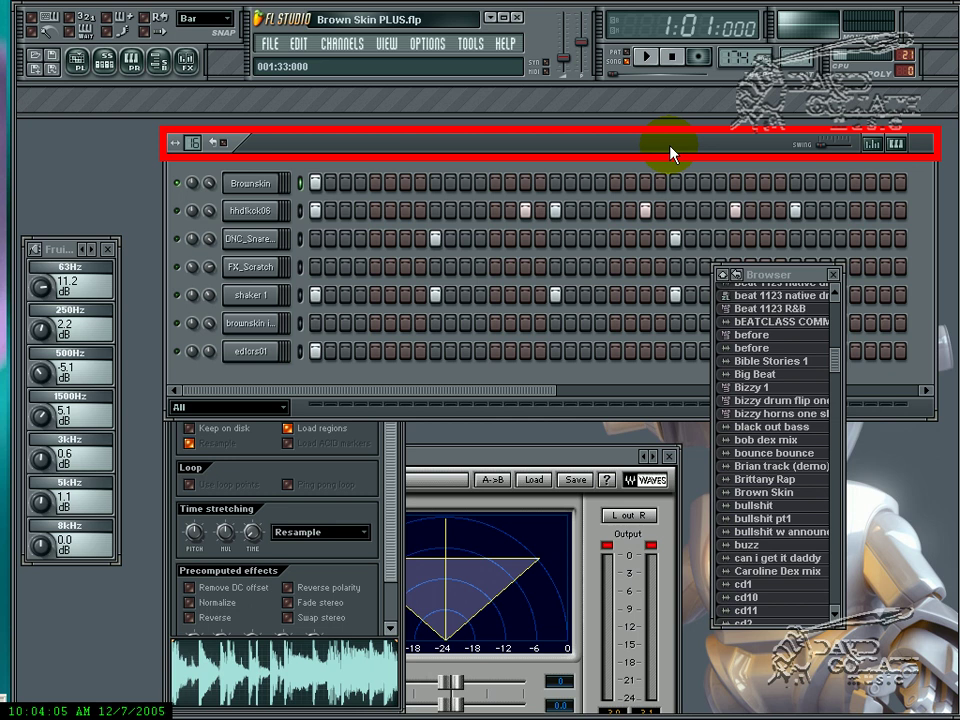
pyautogui.moveTo(670, 147); pyautogui.dragTo(611, 157)
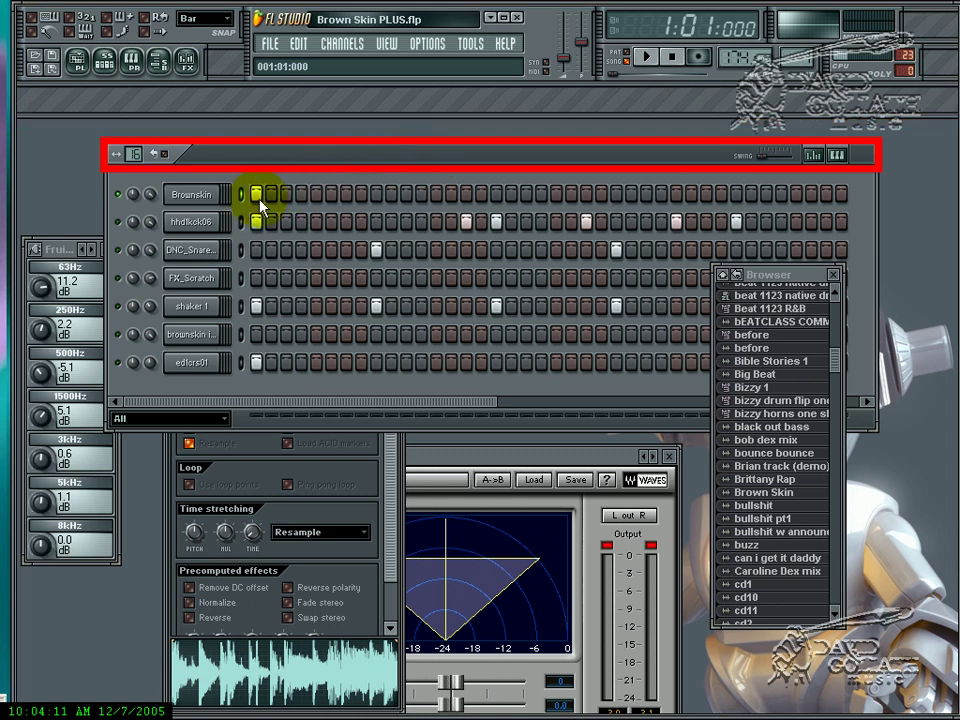
# Play the opening bars of the Brown Skin PLUS song and stop playback.
pyautogui.rightClick(132, 334)
pyautogui.press('Escape')
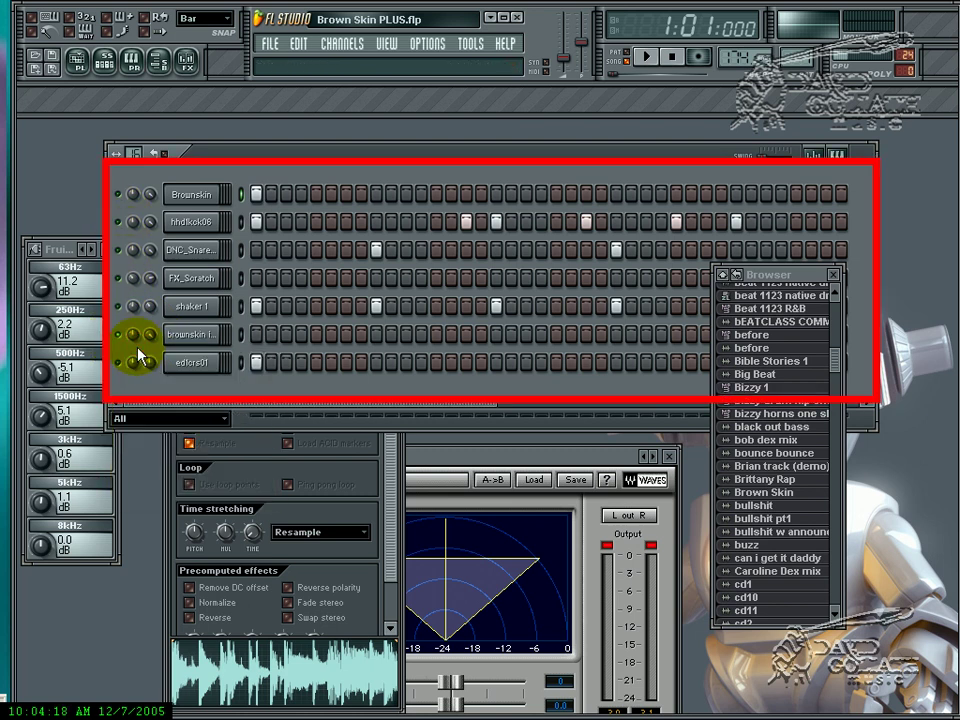
pyautogui.click(648, 57)
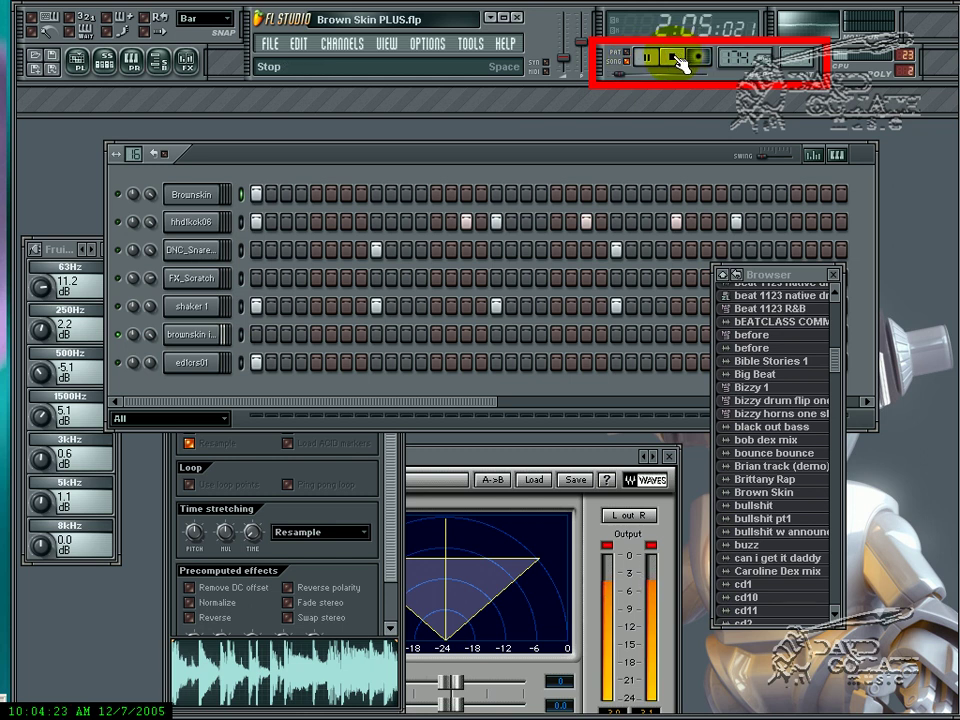
pyautogui.click(678, 60)
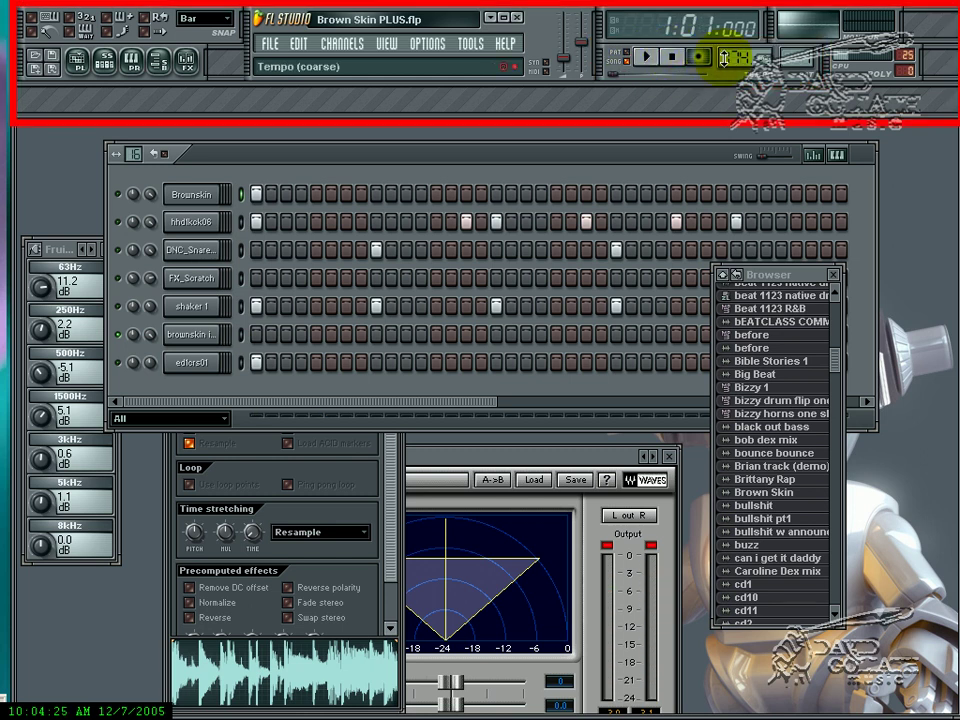
pyautogui.rightClick(730, 57)
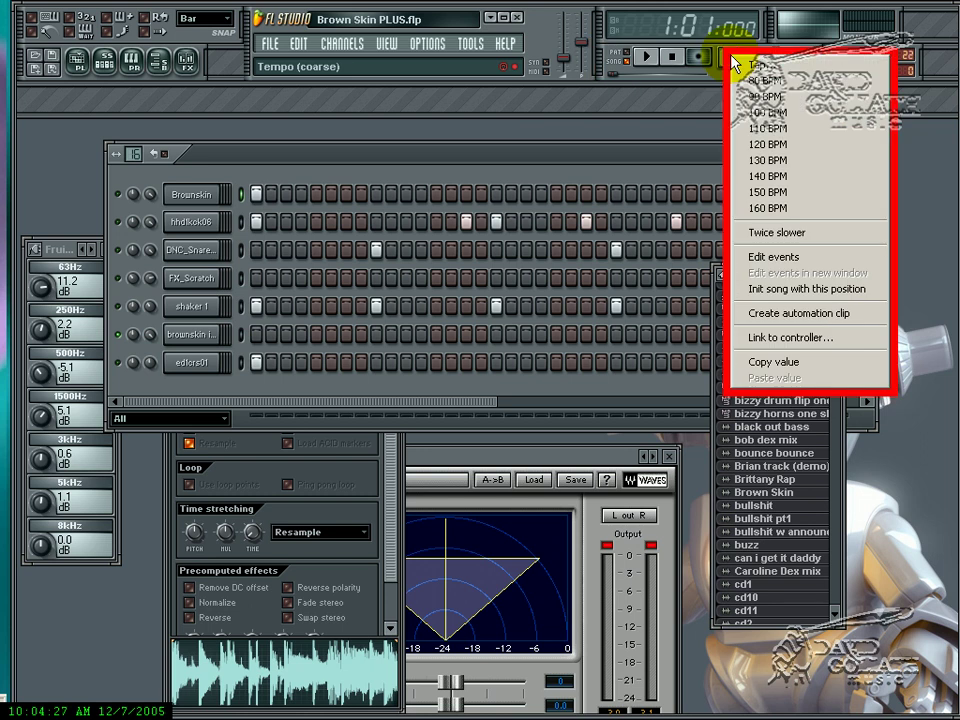
pyautogui.press('Escape')
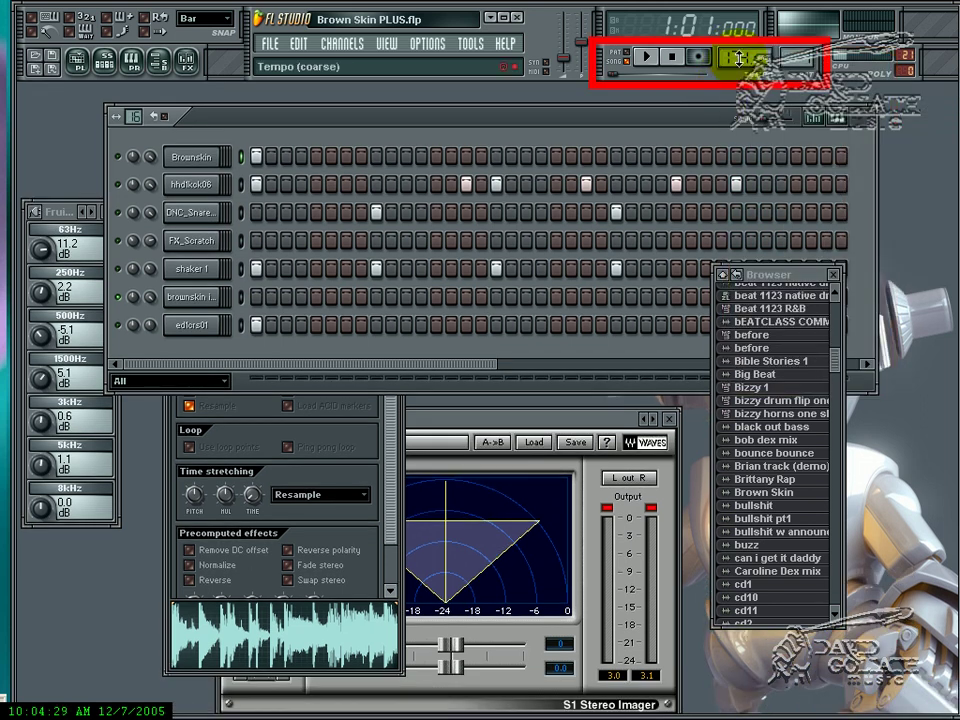
pyautogui.rightClick(741, 61)
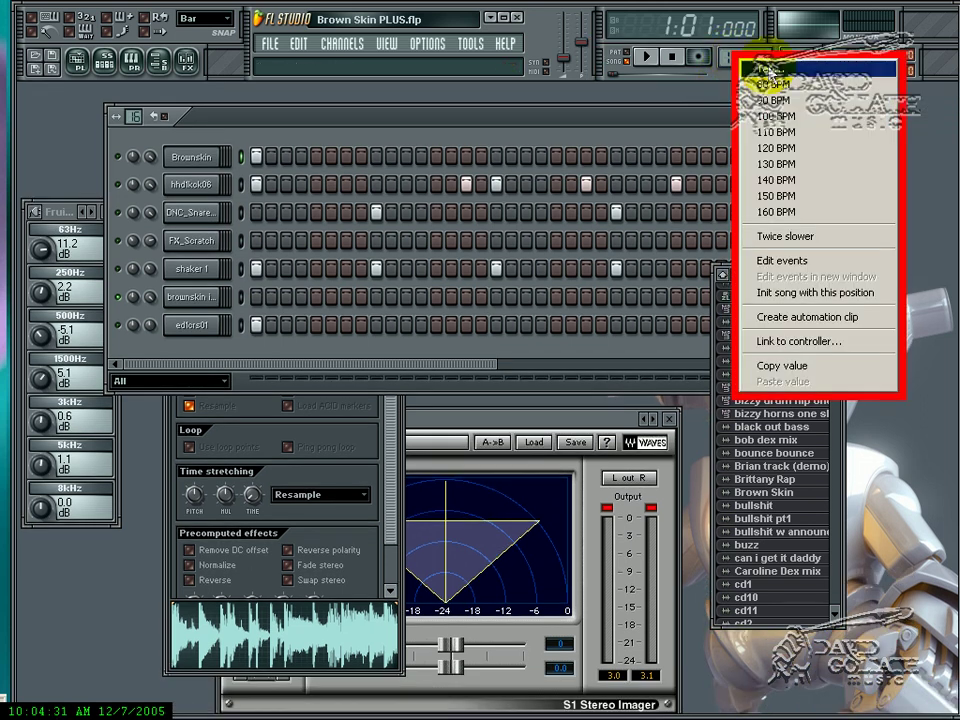
pyautogui.click(768, 70)
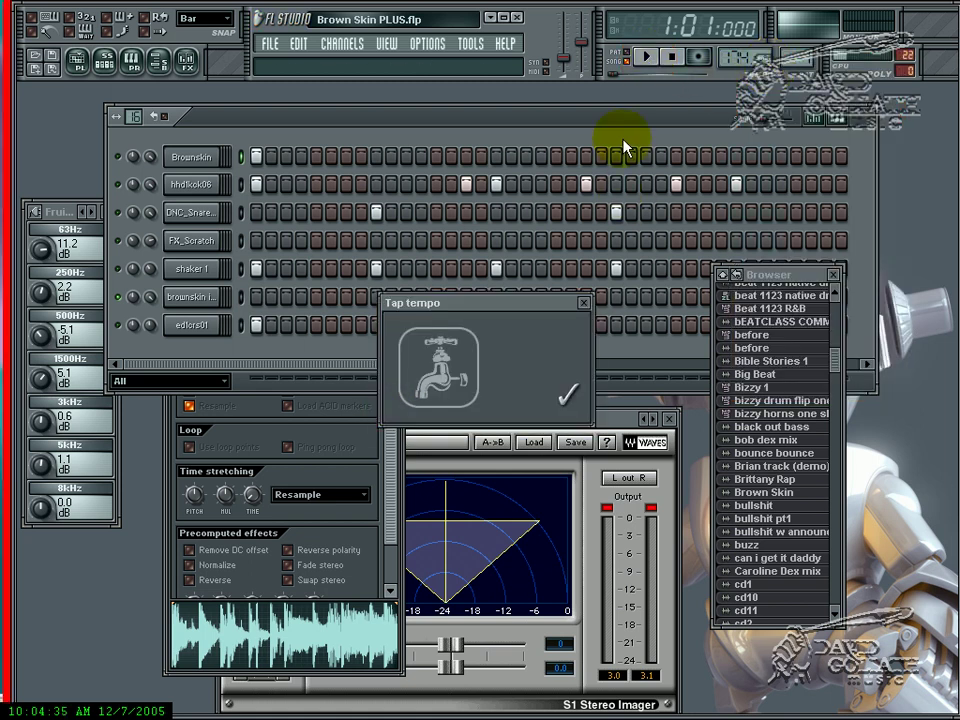
pyautogui.click(583, 302)
# Play the song, tap along with its beat in the Tap tempo tool, discard the tapped tempo and stop playback.
pyautogui.click(646, 56)
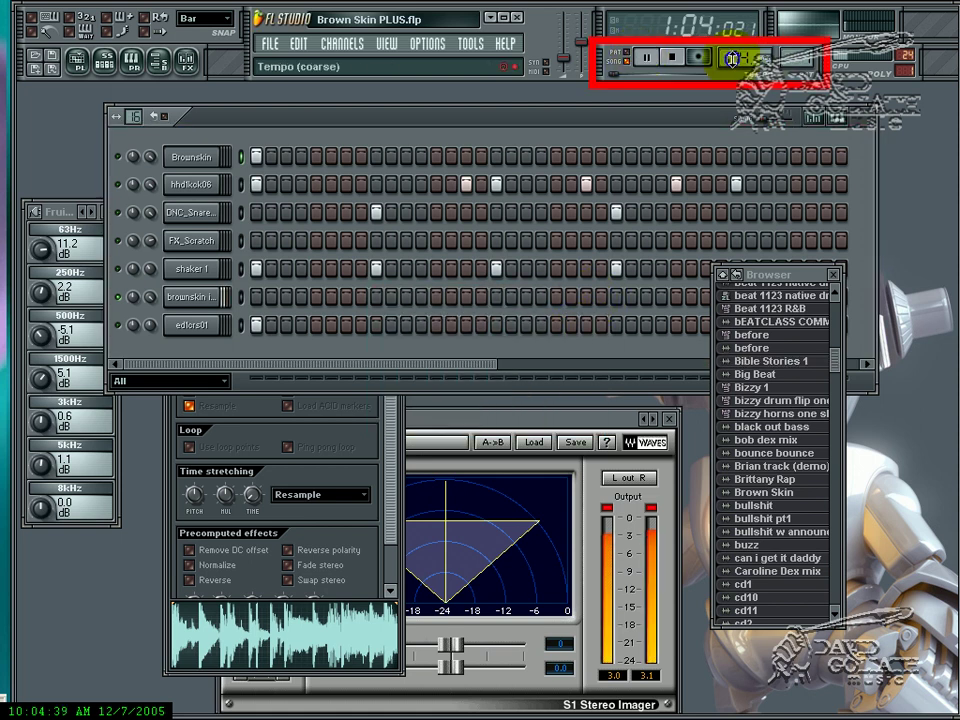
pyautogui.rightClick(770, 66)
pyautogui.click(758, 94)
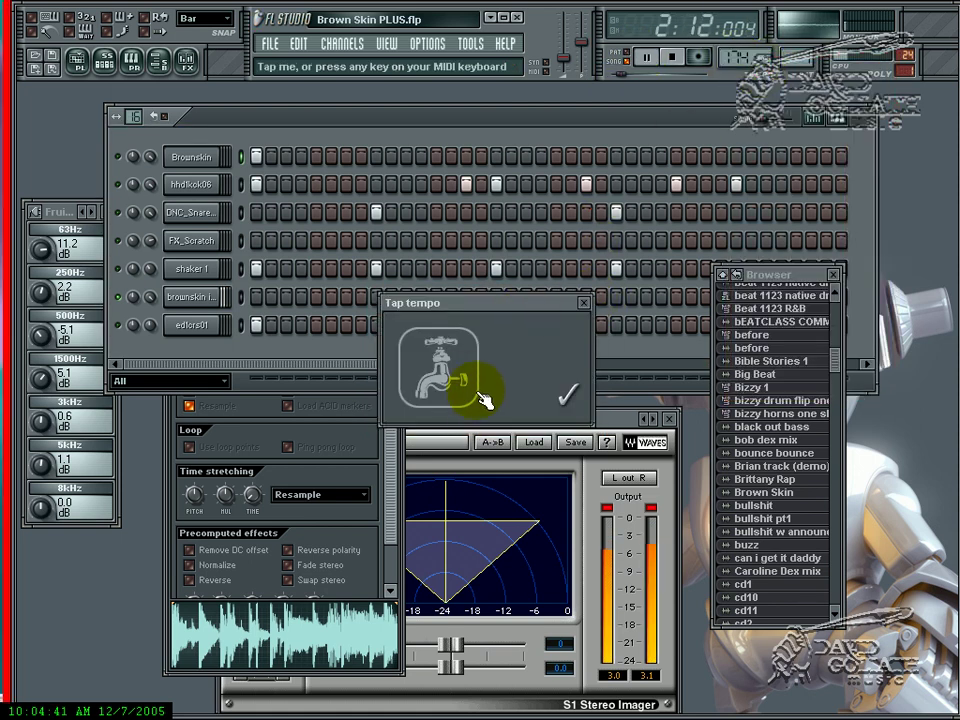
pyautogui.click(476, 390)
pyautogui.click(476, 390)
pyautogui.click(476, 390)
pyautogui.click(476, 390)
pyautogui.click(476, 390)
pyautogui.click(476, 390)
pyautogui.click(476, 390)
pyautogui.click(476, 390)
pyautogui.click(476, 390)
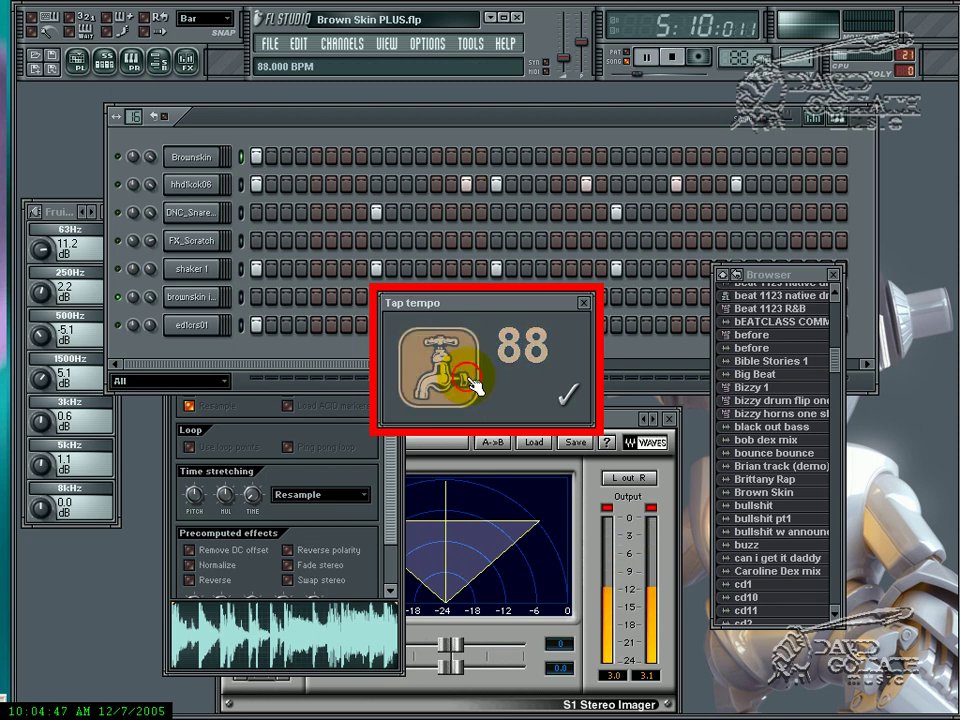
pyautogui.click(476, 390)
pyautogui.click(476, 390)
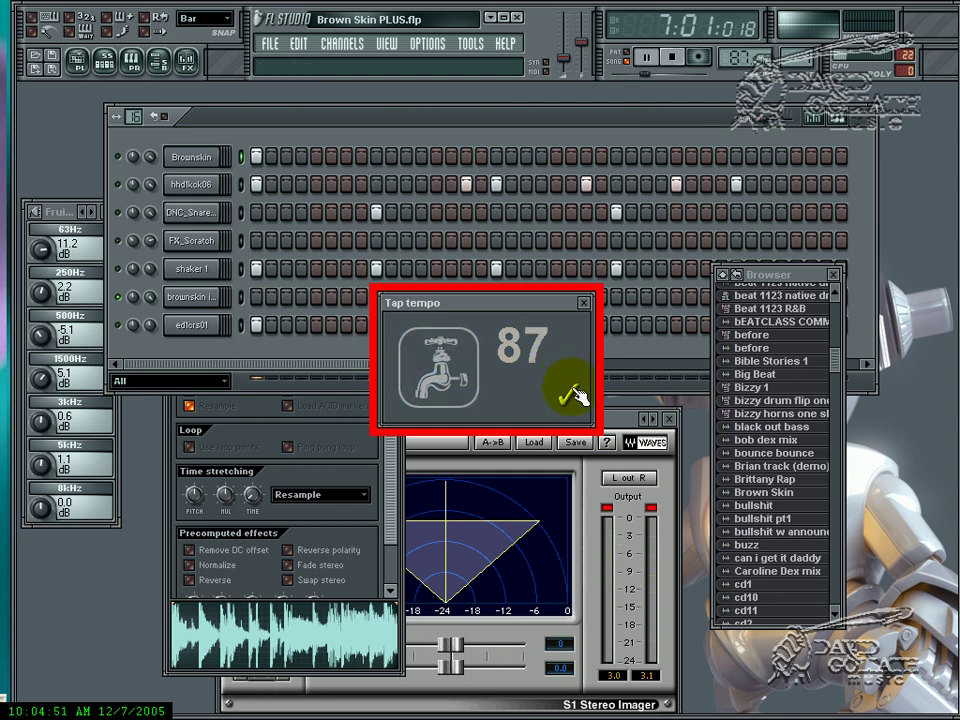
pyautogui.click(584, 303)
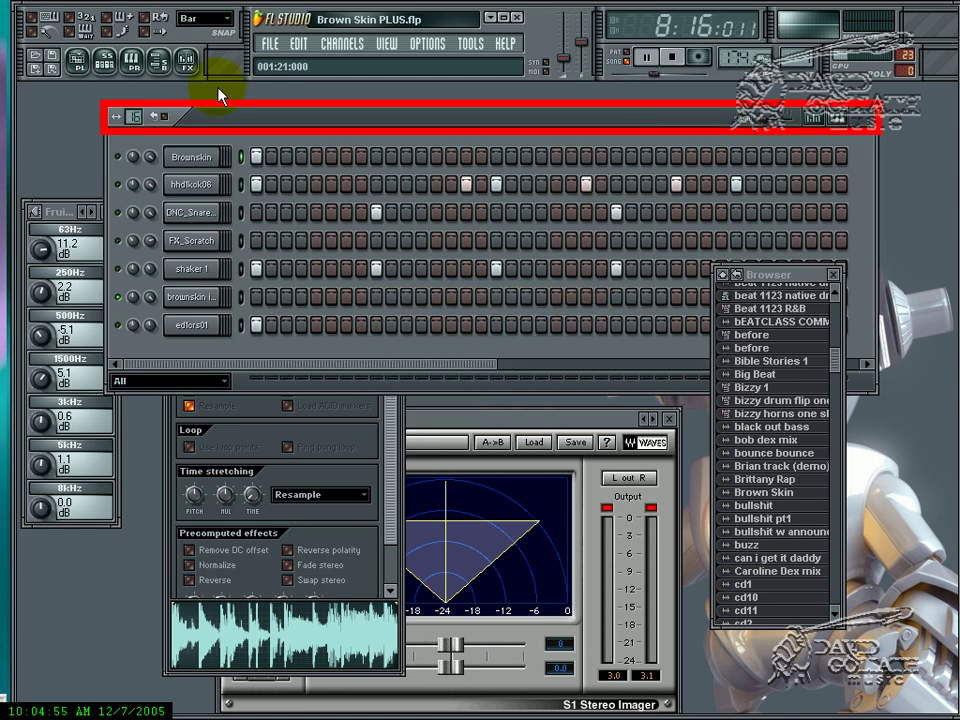
pyautogui.click(675, 58)
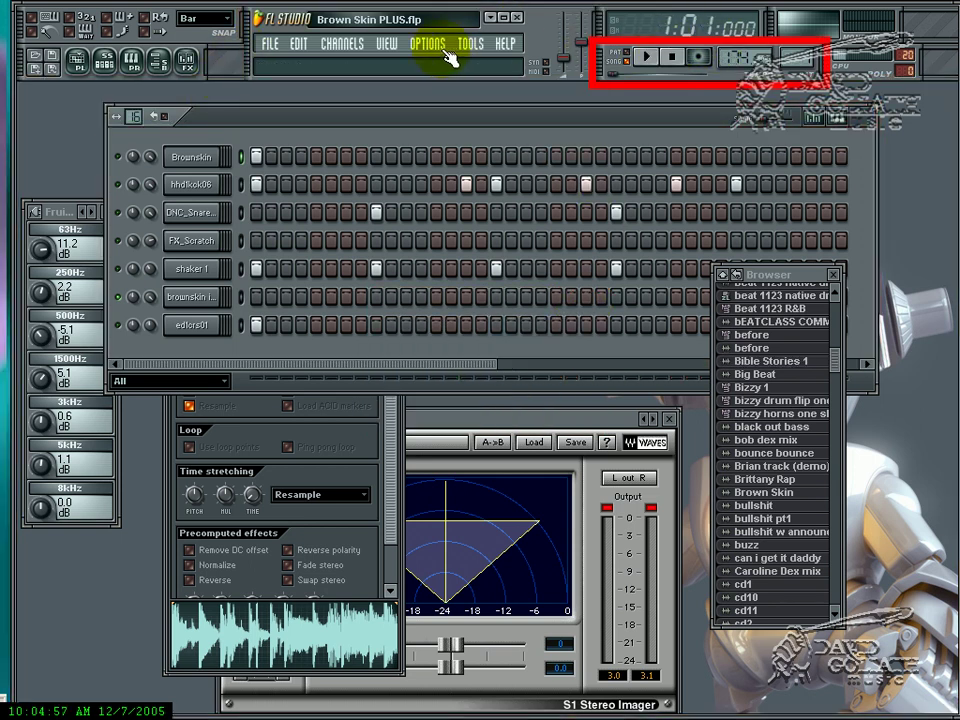
# Reload the Brown Skin PLUS.flp project without saving changes, and move the Track Compressor window clear of the step sequencer.
pyautogui.click(270, 44)
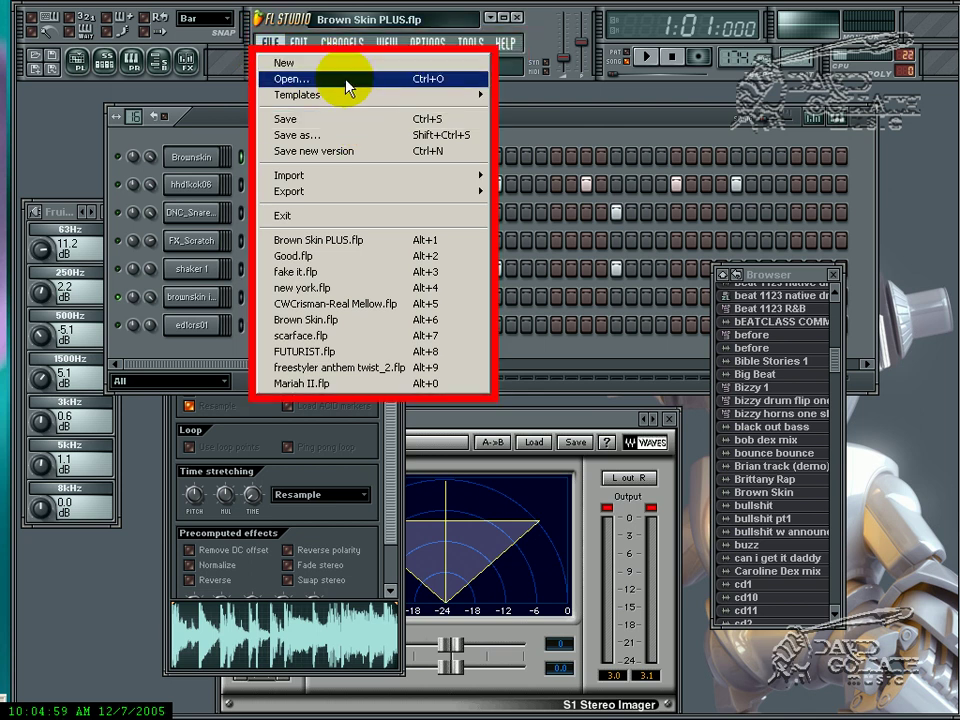
pyautogui.click(357, 241)
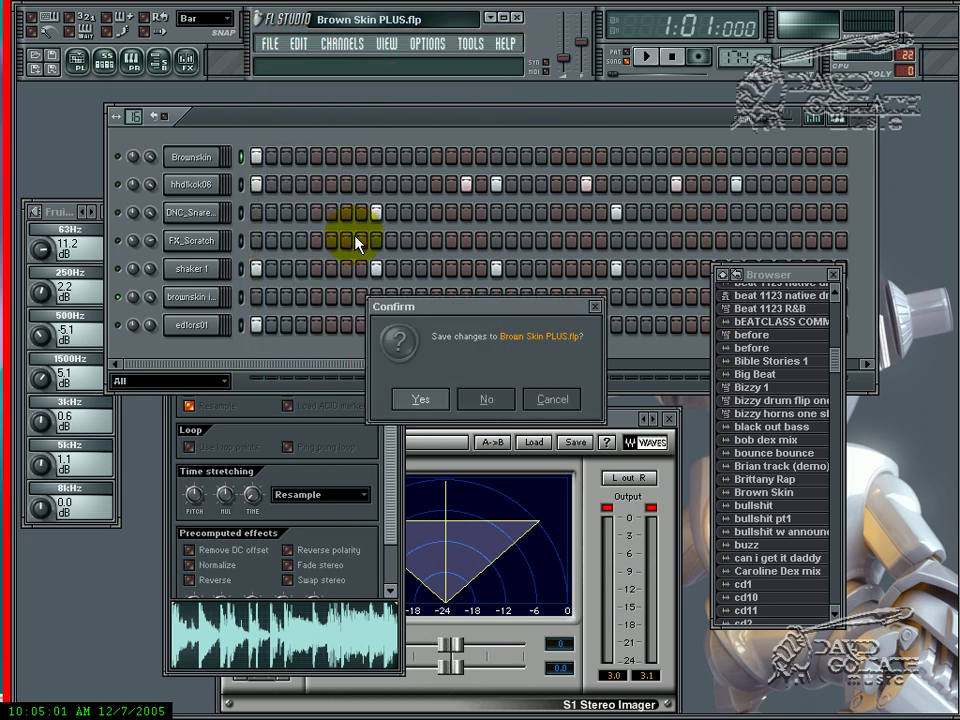
pyautogui.click(486, 399)
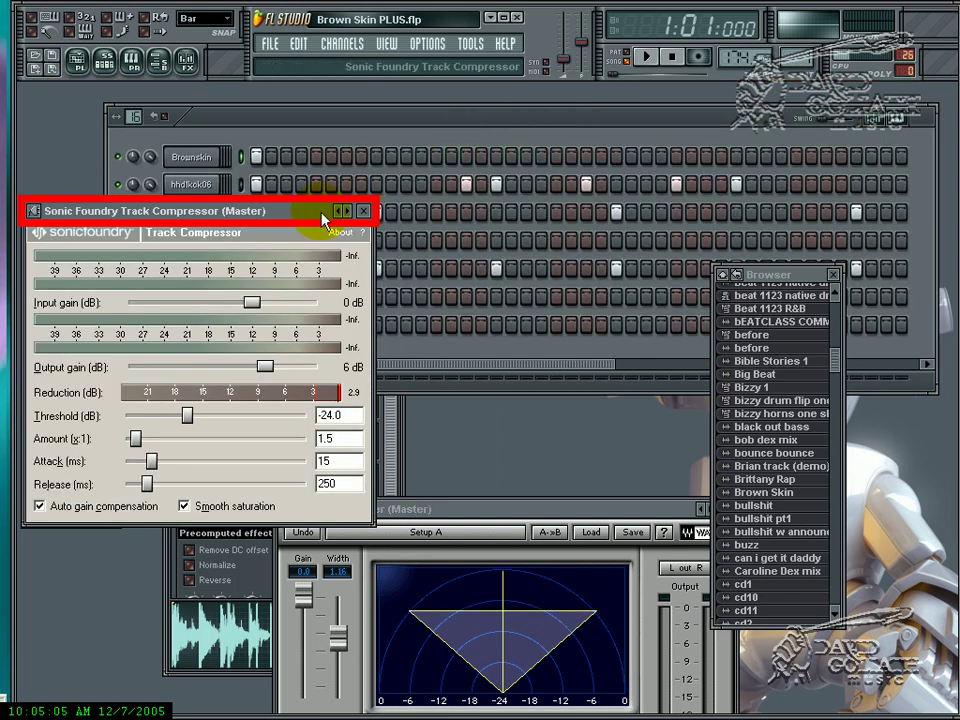
pyautogui.moveTo(318, 211); pyautogui.dragTo(403, 396)
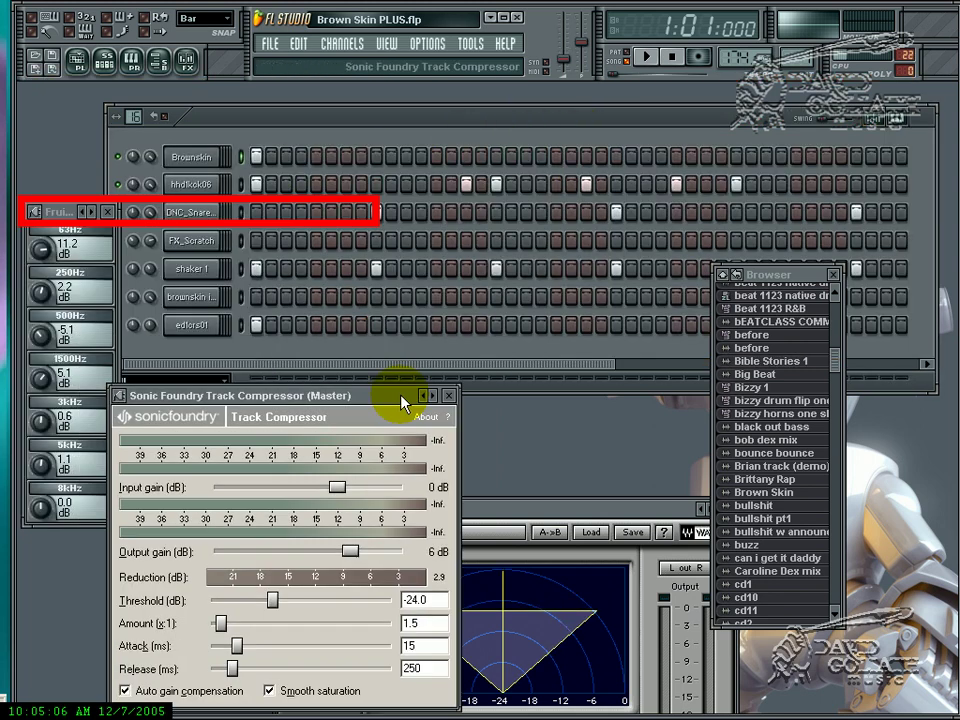
pyautogui.click(110, 126)
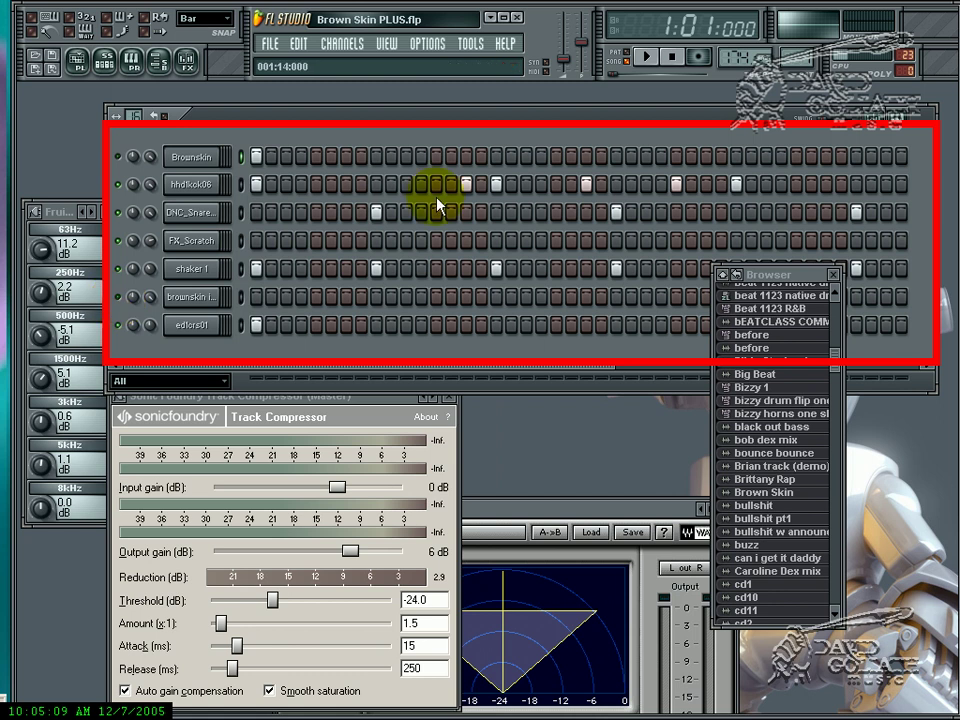
# Play the whole song from the start, and solo the hhd1kck06 kick channel while it plays.
pyautogui.click(650, 57)
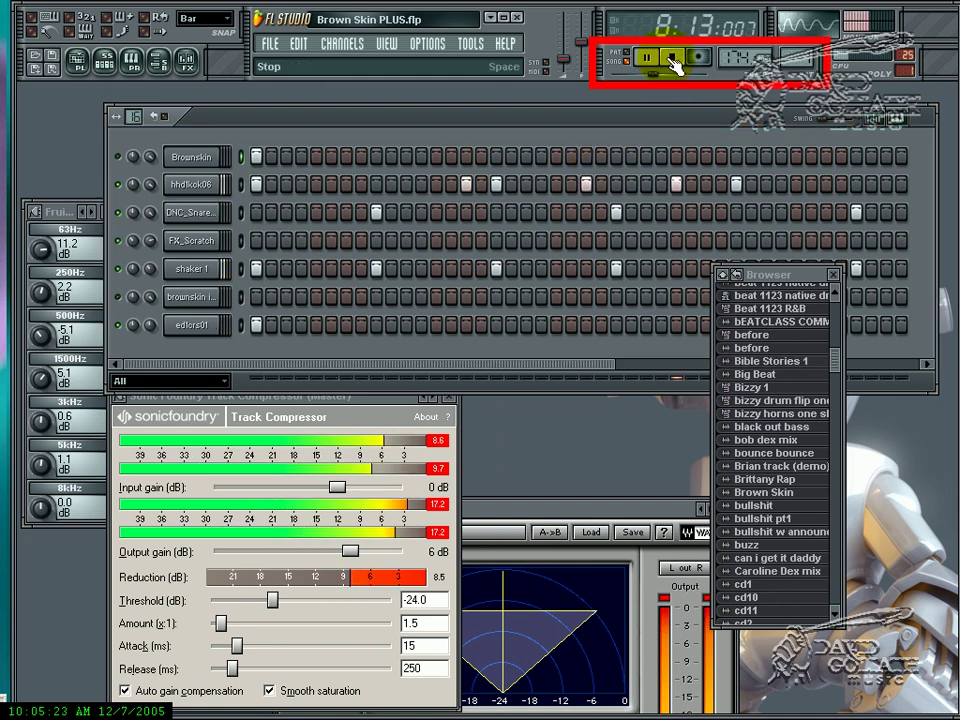
pyautogui.rightClick(122, 188)
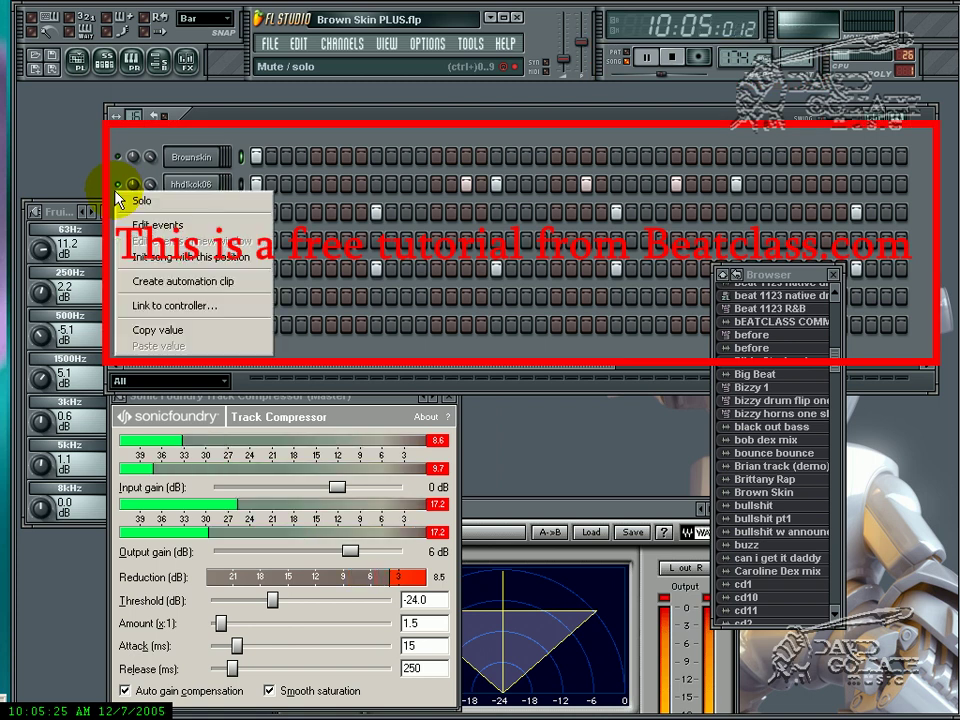
pyautogui.click(130, 198)
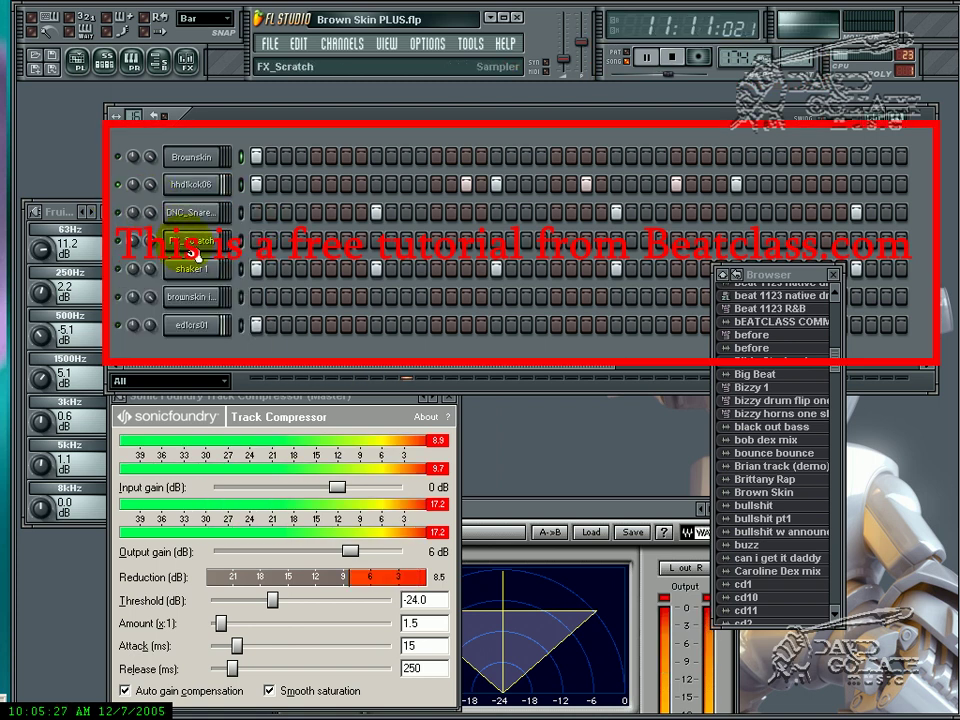
# Open the kick channel's settings, examine the effects on its target mixer track FX 2, and close the mixer.
pyautogui.click(190, 189)
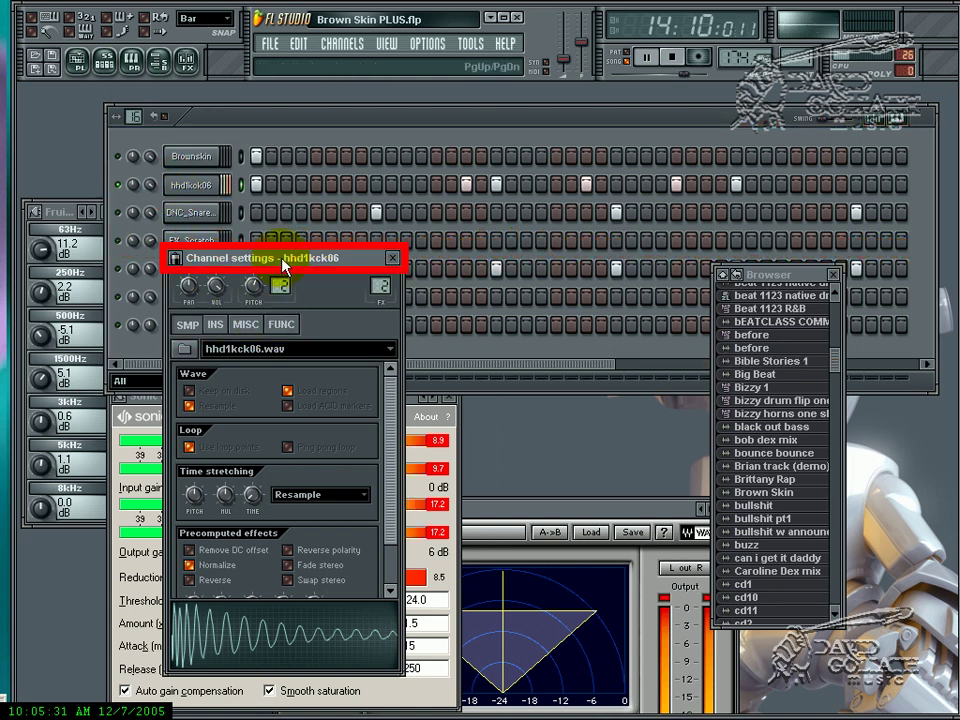
pyautogui.moveTo(332, 265); pyautogui.dragTo(371, 294)
pyautogui.doubleClick(433, 316)
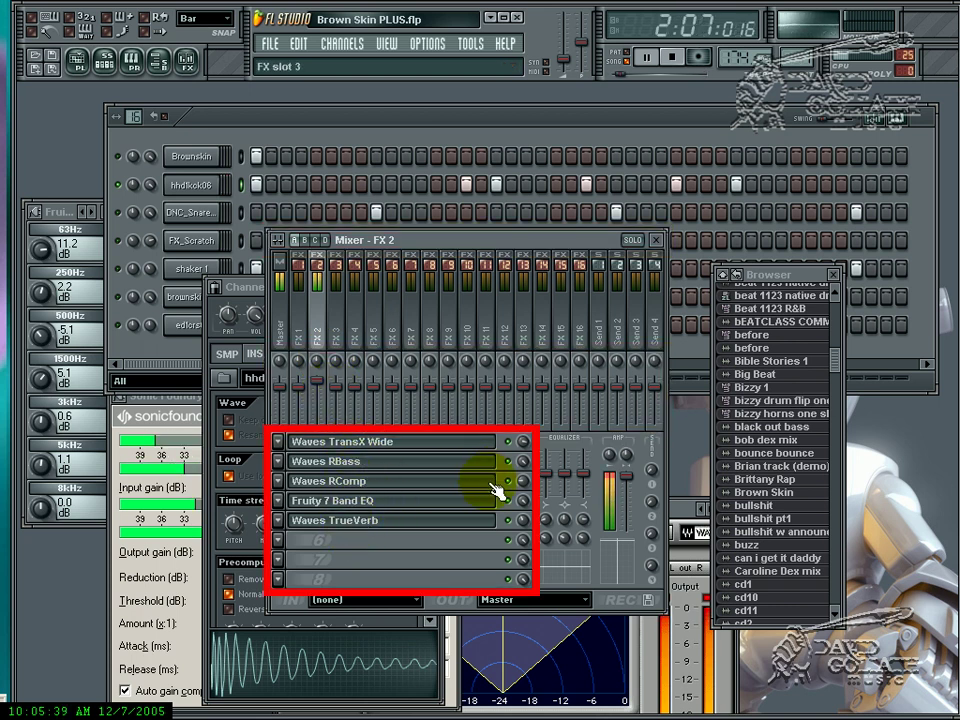
pyautogui.click(656, 240)
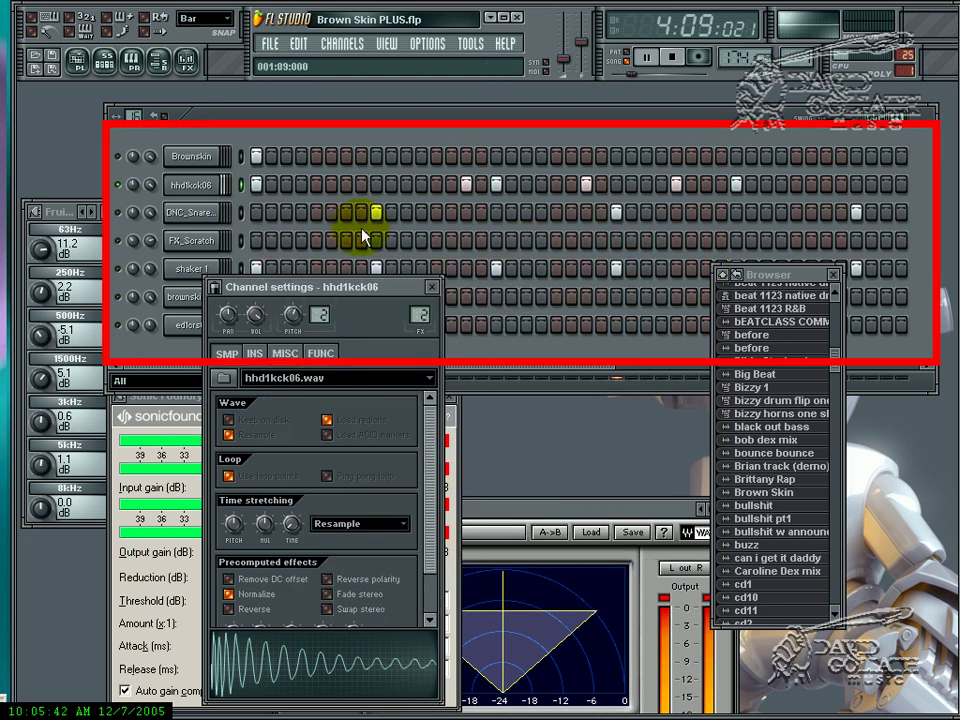
# Solo the DNC_Snare_2 channel and examine the effects on its target mixer track FX 3, closing the mixer when done.
pyautogui.rightClick(125, 214)
pyautogui.click(126, 218)
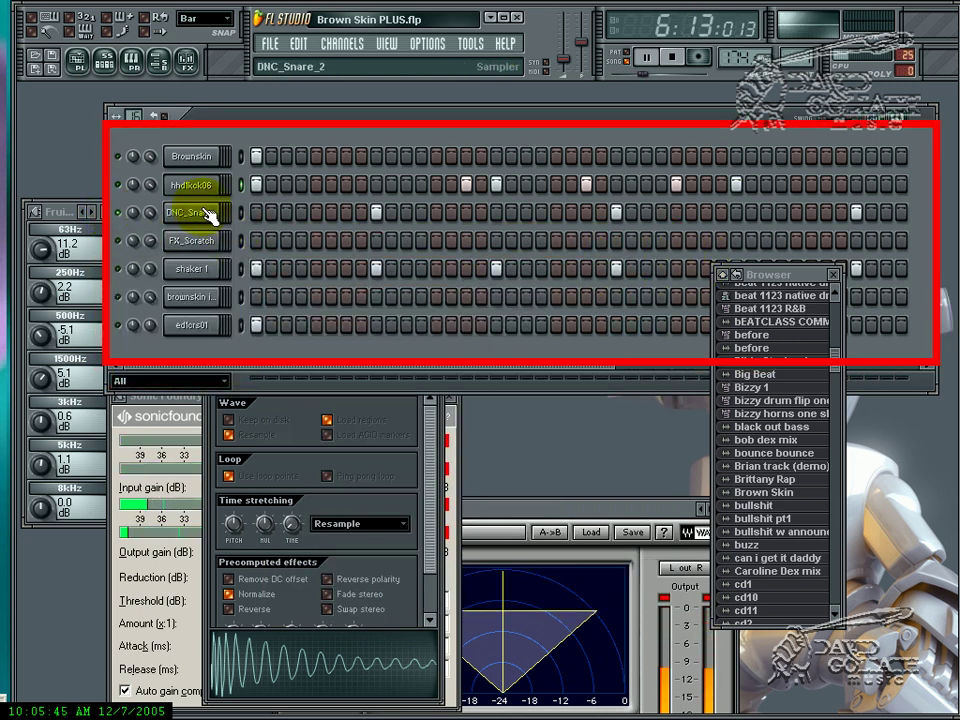
pyautogui.click(205, 214)
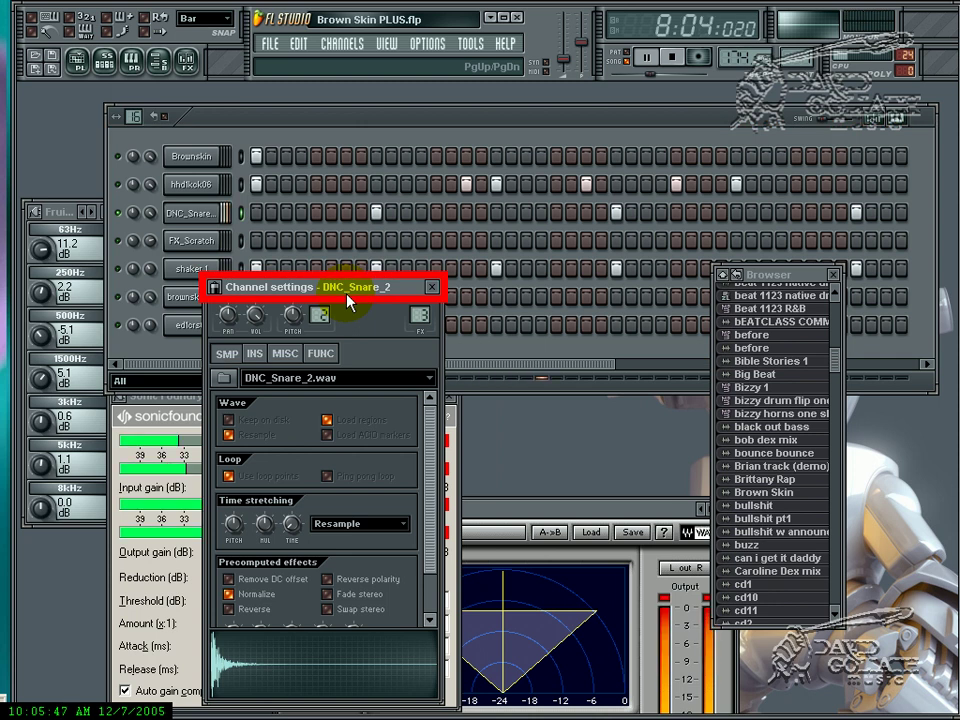
pyautogui.moveTo(348, 299); pyautogui.dragTo(368, 268)
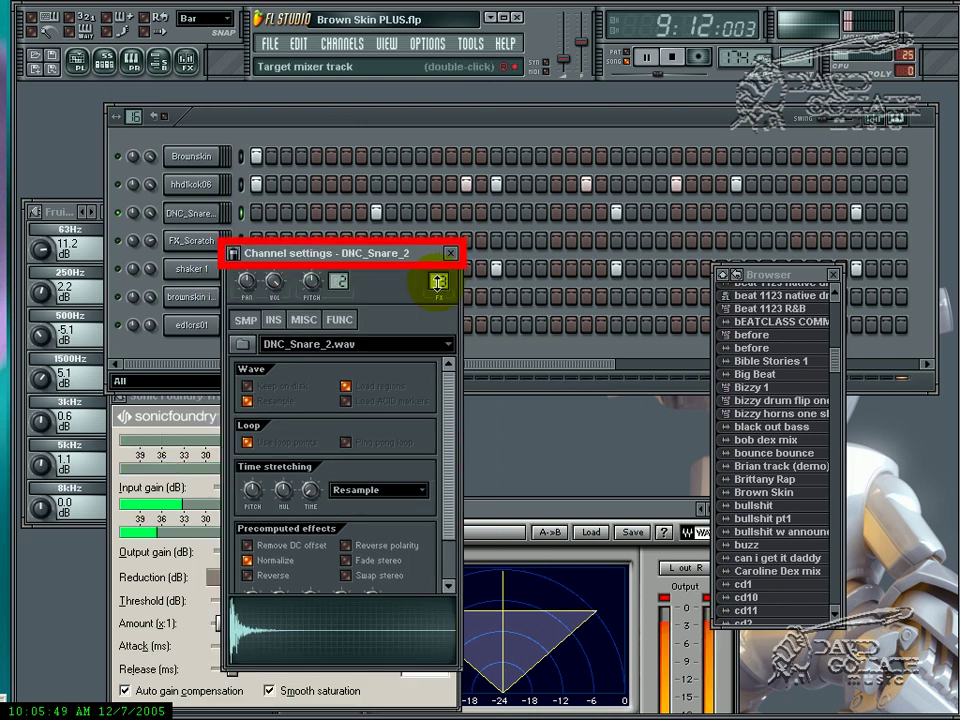
pyautogui.click(438, 284)
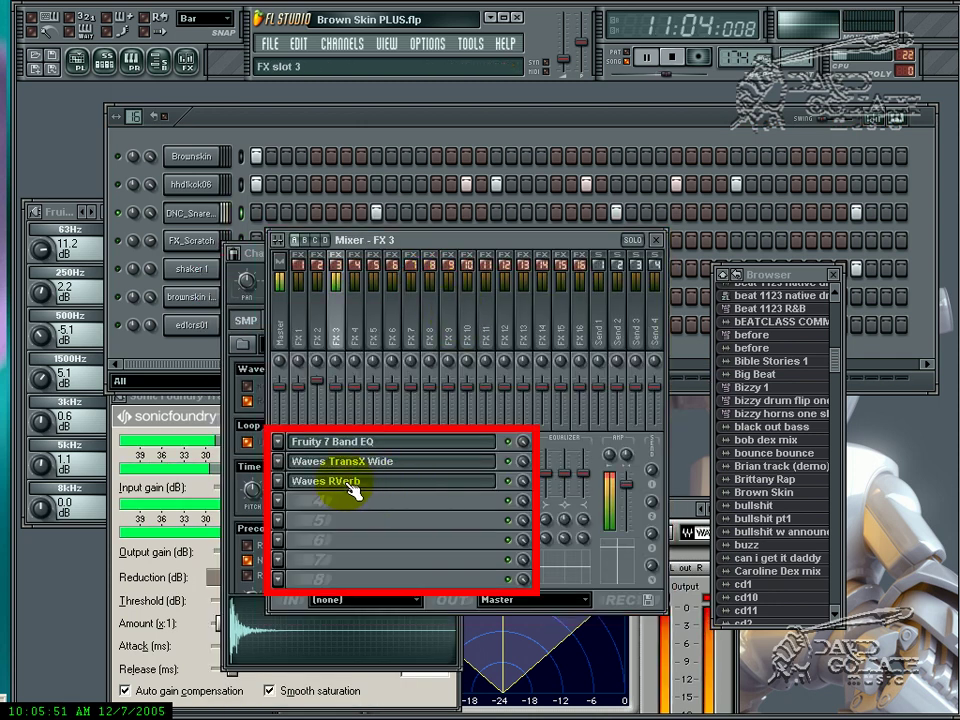
pyautogui.click(658, 244)
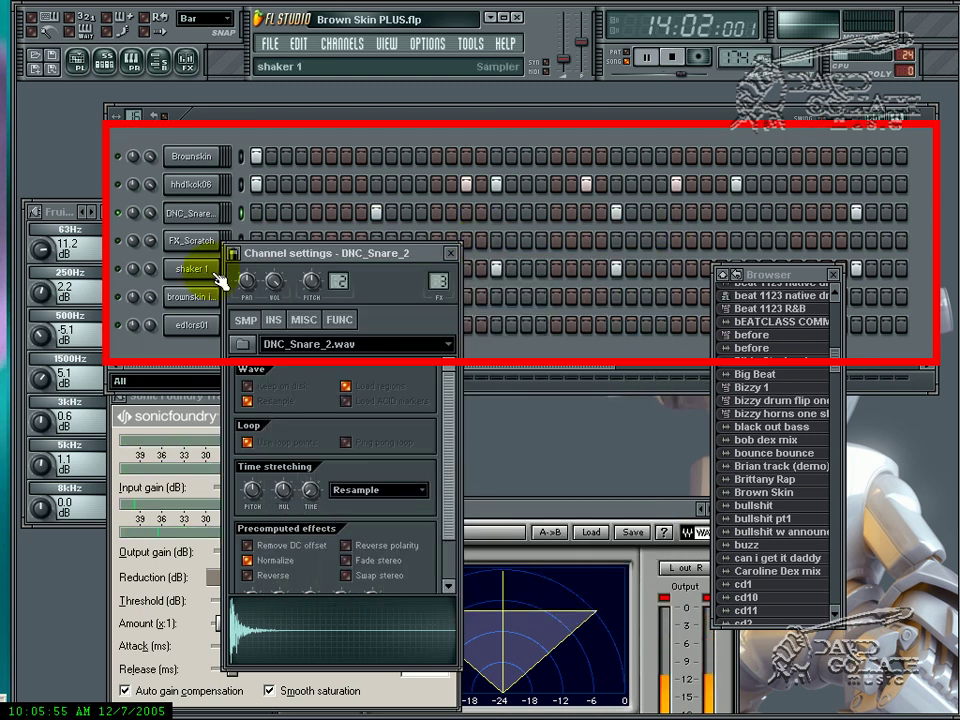
# Solo the shaker 1 channel and examine the effects on its target mixer track FX 5, closing the mixer when done.
pyautogui.rightClick(118, 265)
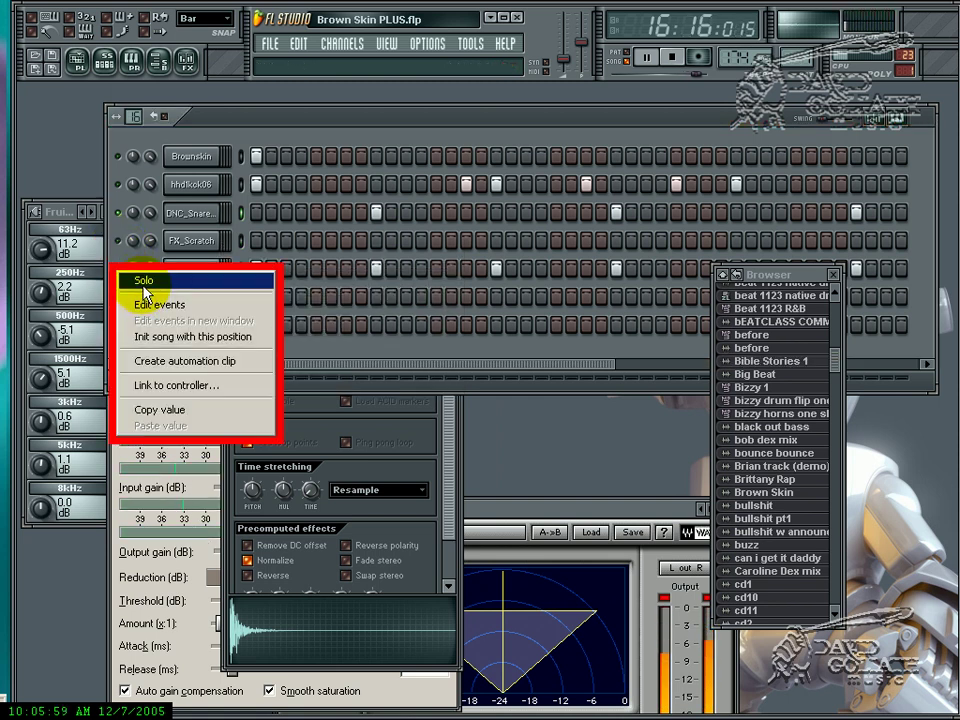
pyautogui.click(143, 281)
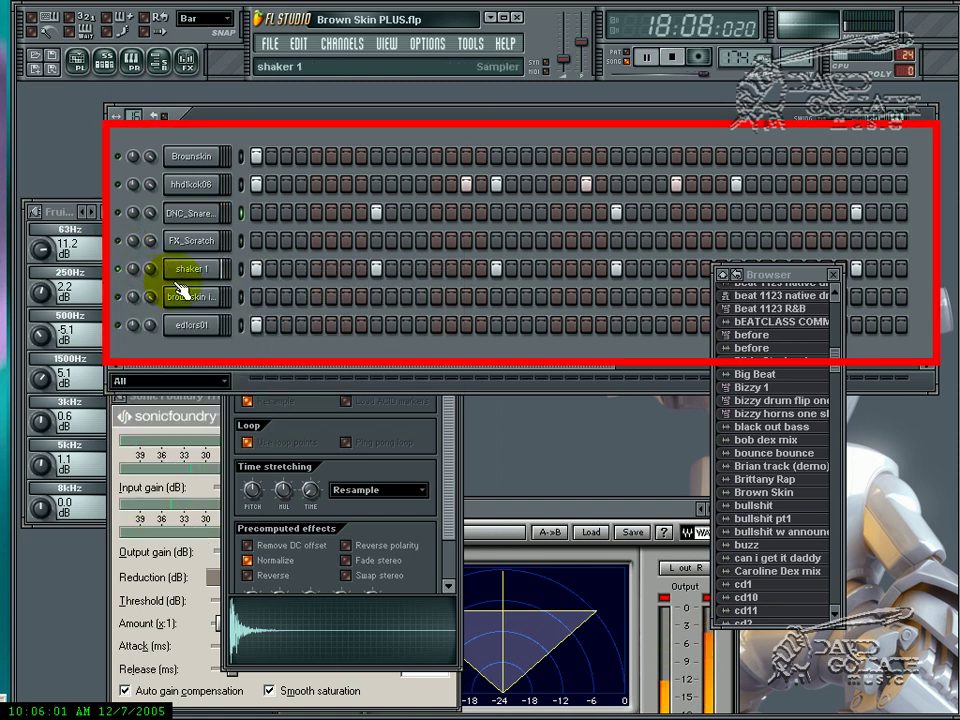
pyautogui.click(200, 269)
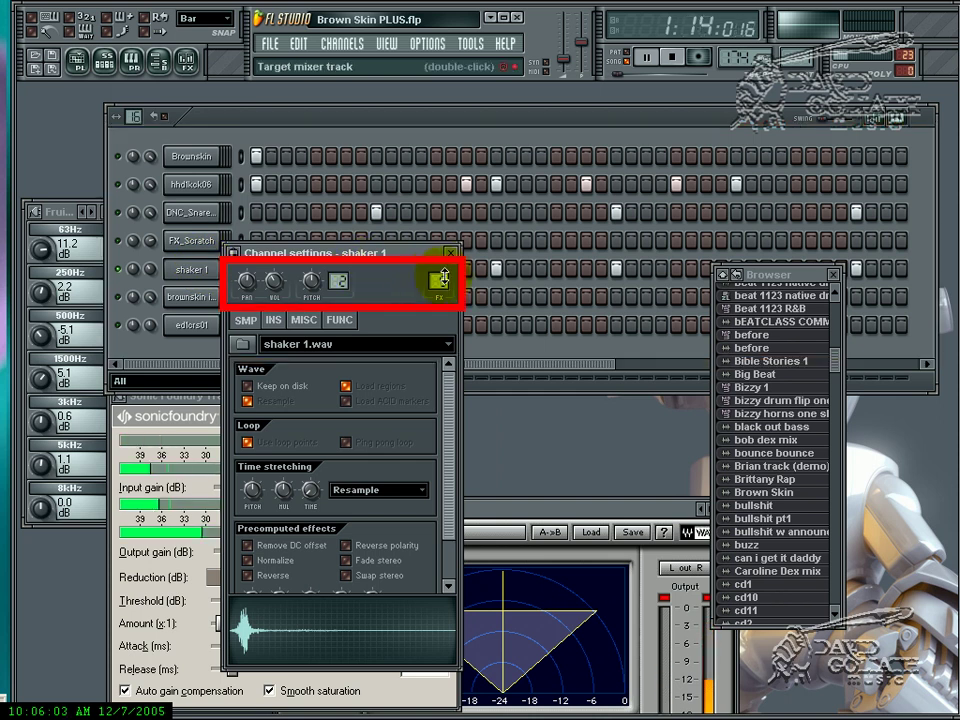
pyautogui.doubleClick(436, 283)
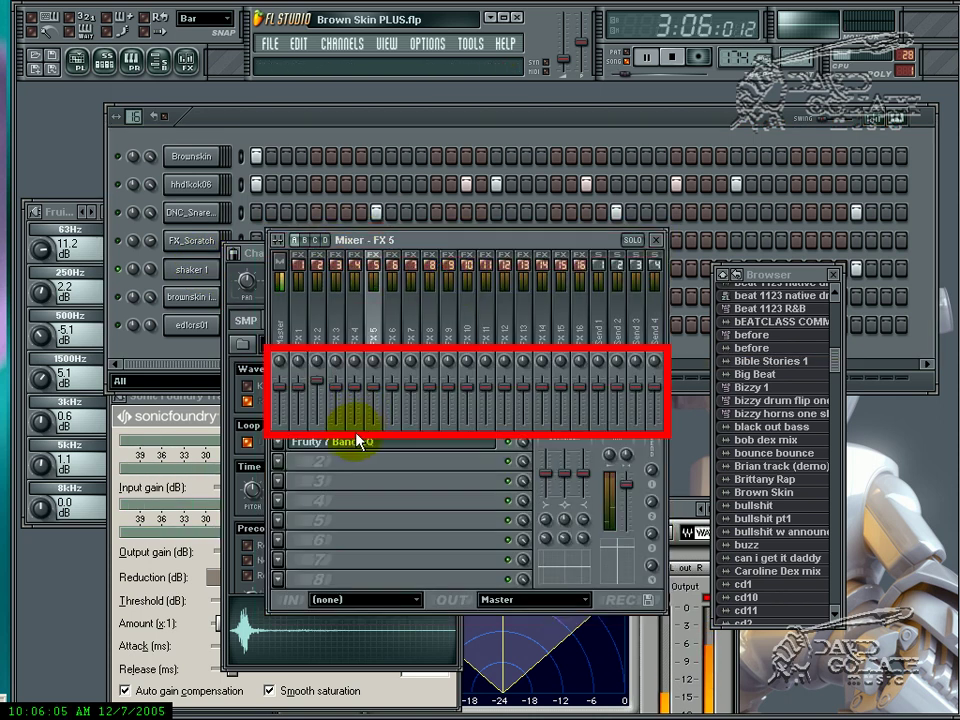
pyautogui.click(632, 240)
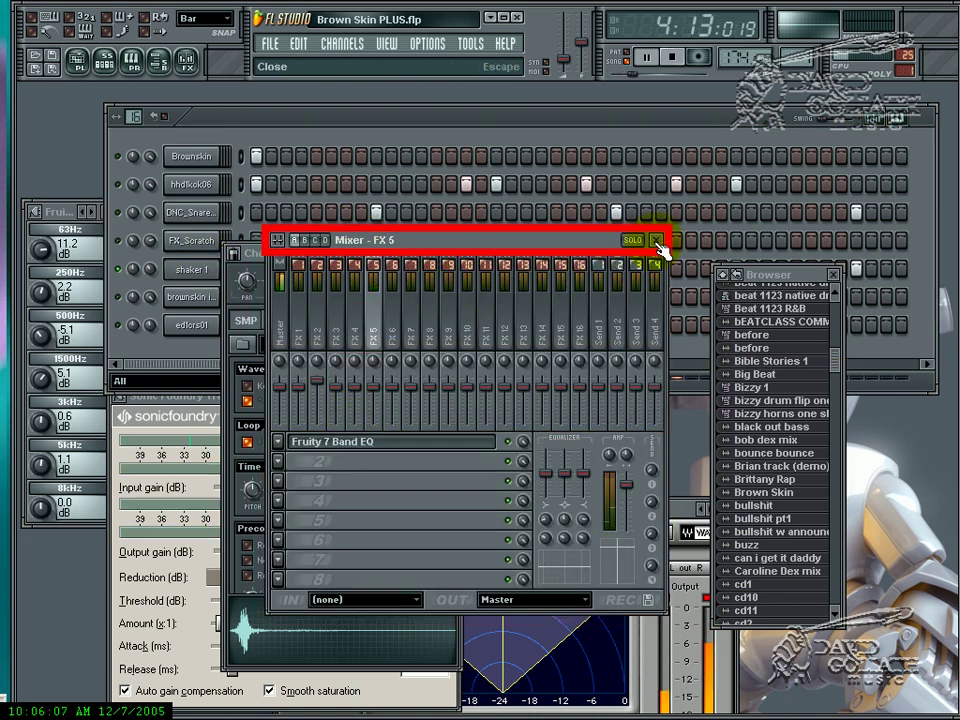
pyautogui.click(655, 242)
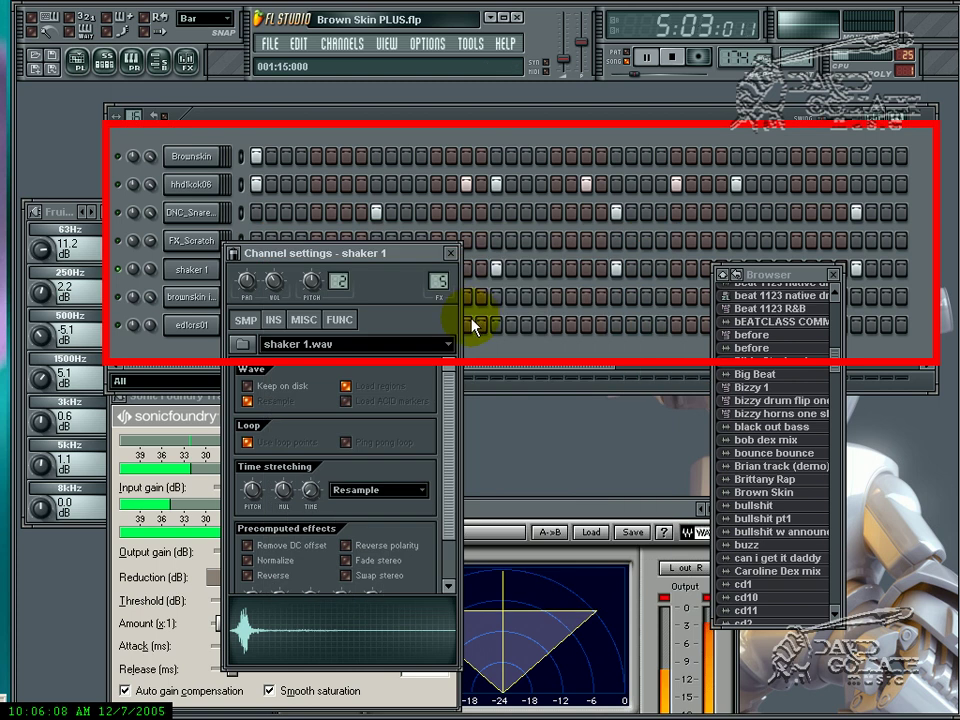
# Solo the last channel in the step sequencer to hear it alone, and turn its solo off to bring all channels back.
pyautogui.click(121, 328)
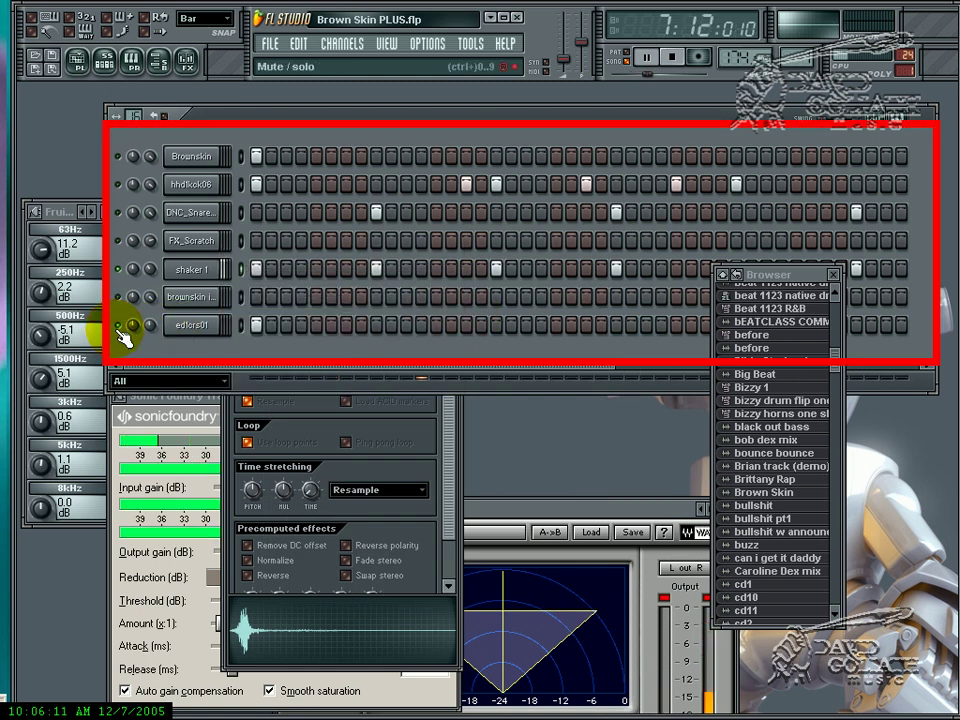
pyautogui.rightClick(121, 333)
pyautogui.click(174, 338)
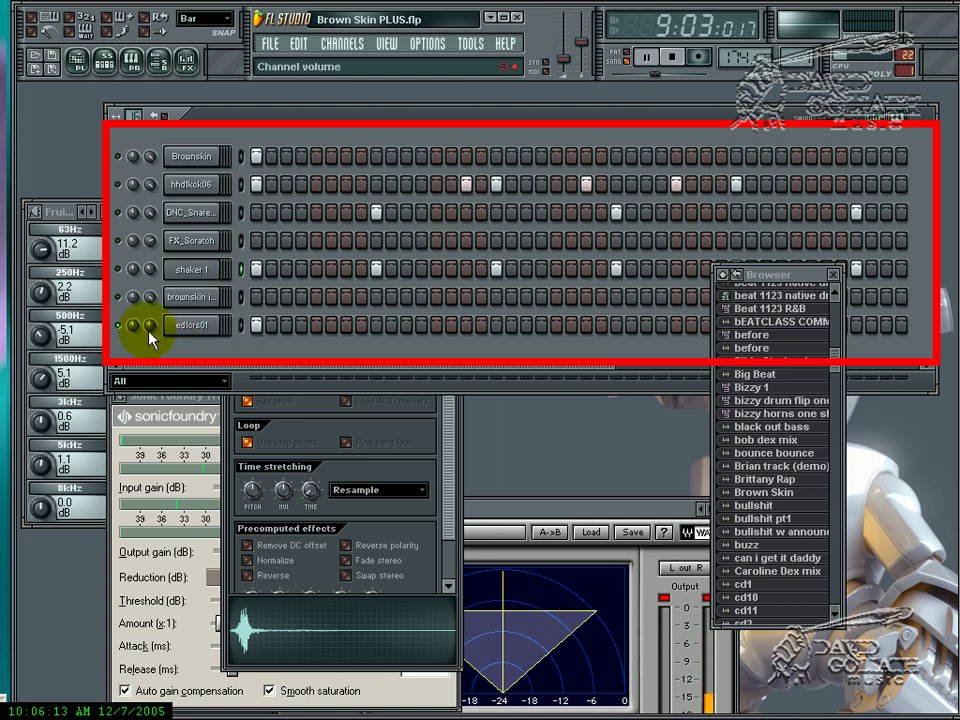
pyautogui.rightClick(128, 333)
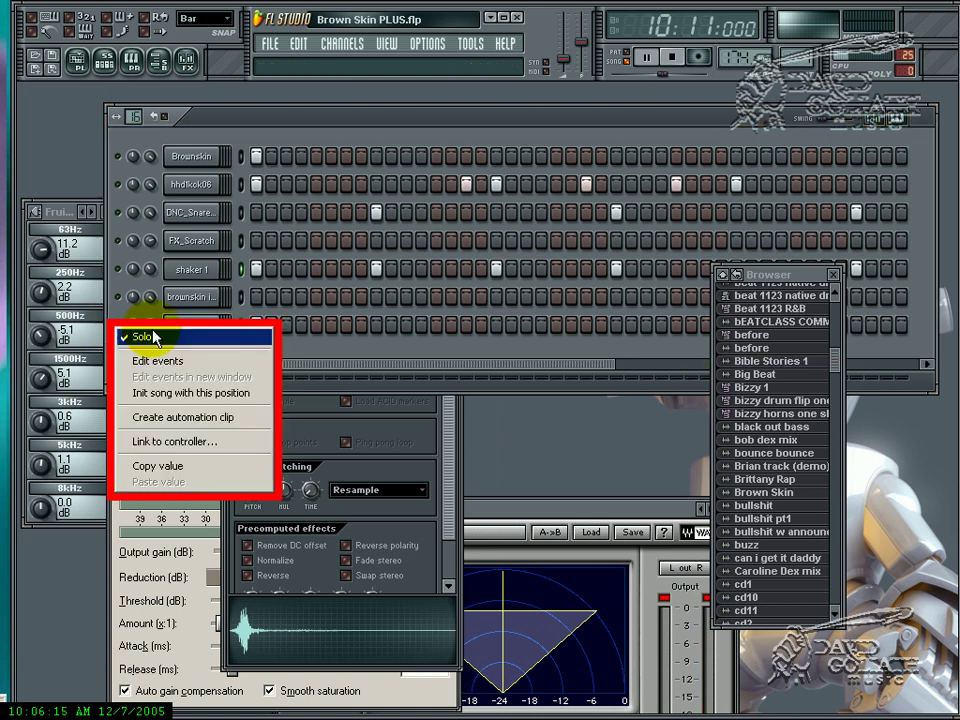
pyautogui.click(138, 334)
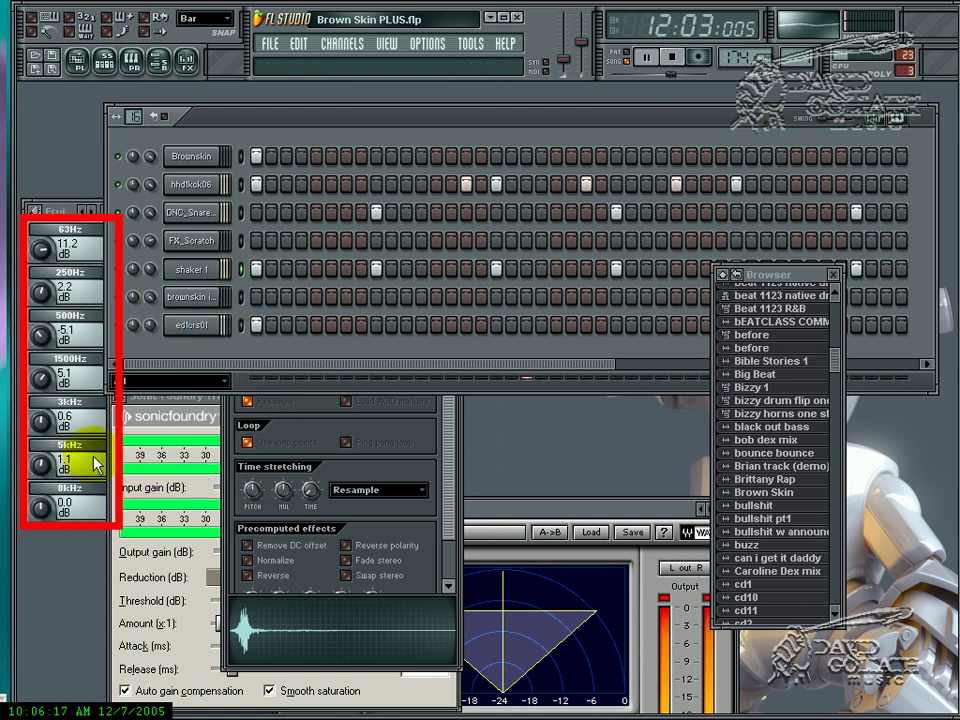